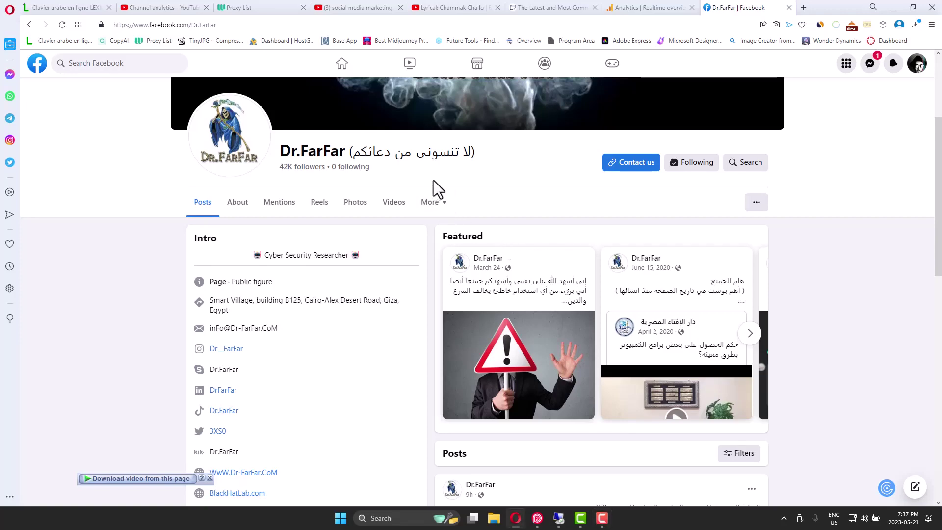
Switch to the Chammak Challo lyrics video and look over its page.
scroll(434, 181, "up", 3)
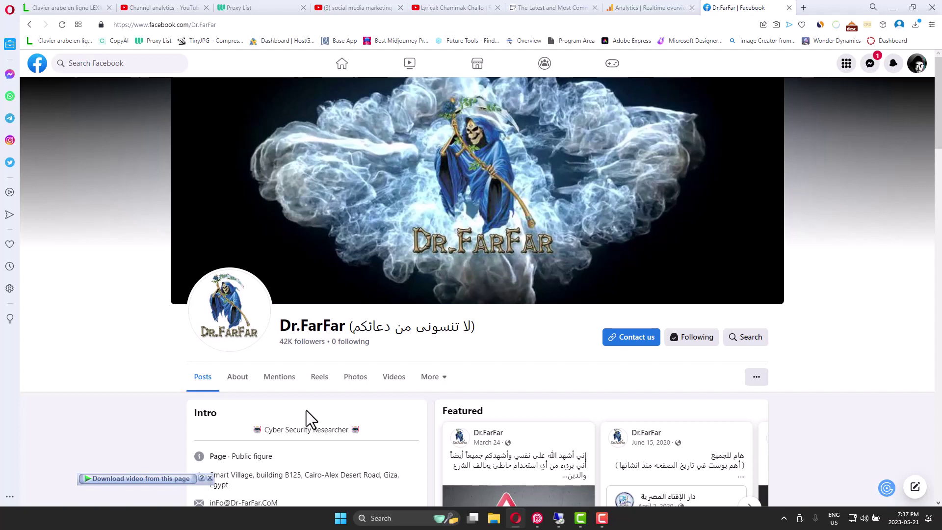
left_click(429, 9)
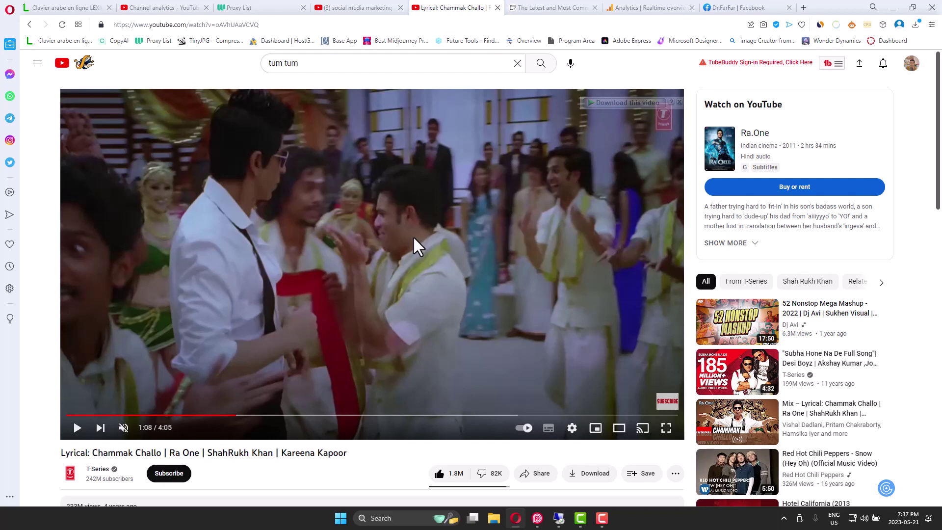
scroll(413, 236, "down", 5)
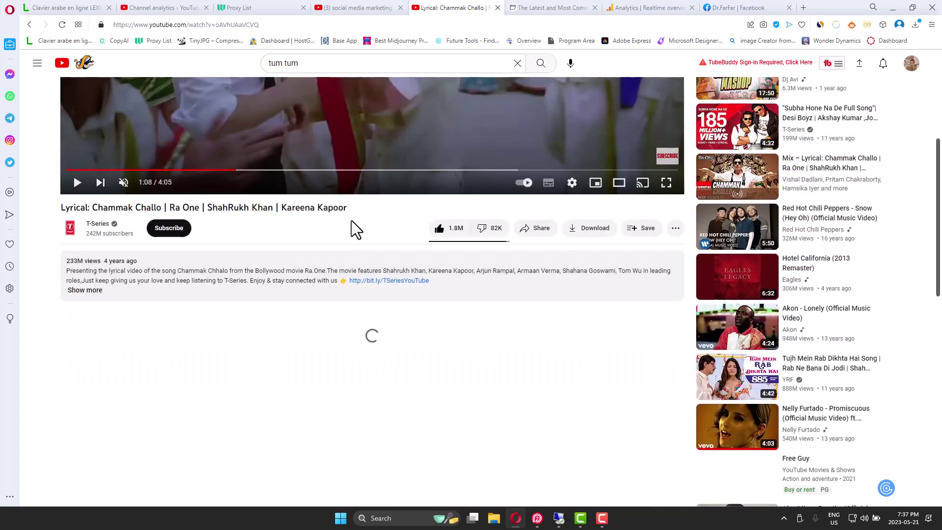
left_click_drag(350, 209, 112, 205)
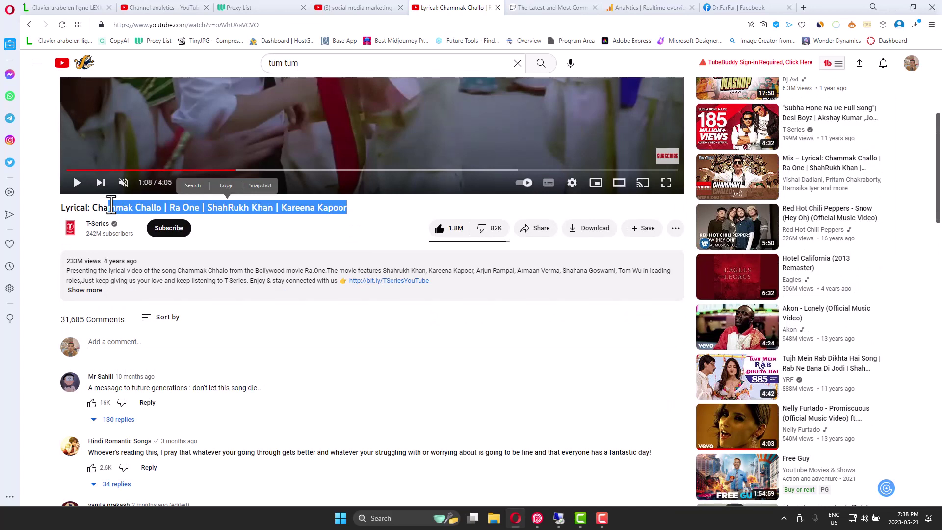
scroll(234, 364, "up", 3)
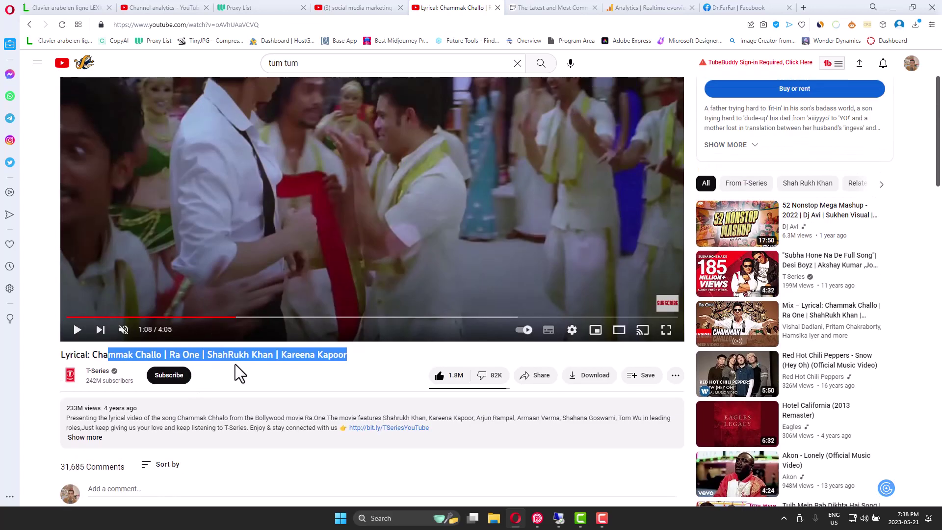
left_click(230, 367)
Close the Chammak Challo video tab and bring the remote desktop forward.
scroll(229, 364, "up", 2)
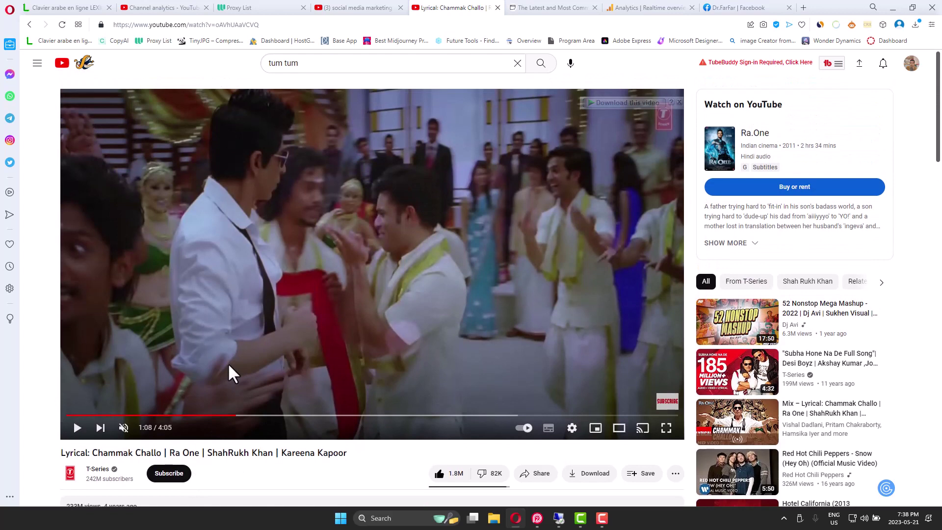
left_click(497, 8)
left_click(558, 521)
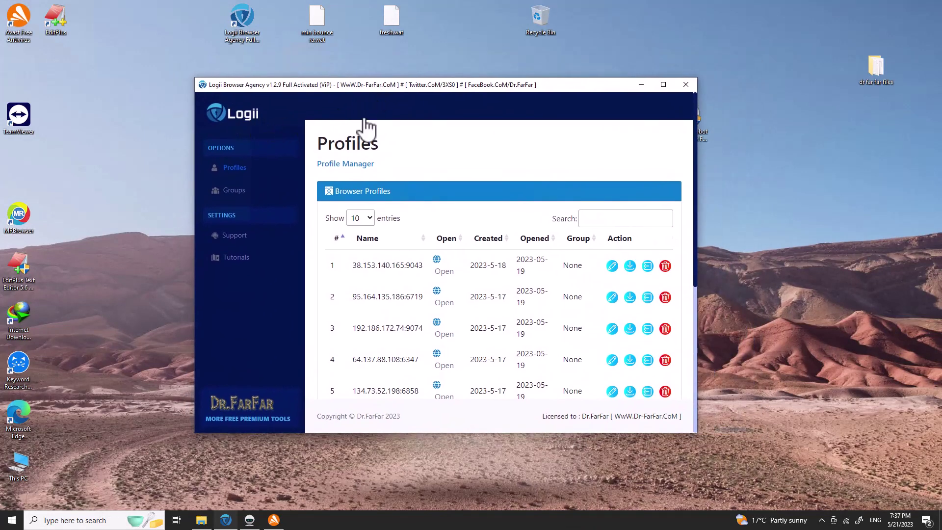
Maximize the Logii window and sort the profiles by Name.
left_click_drag(473, 82, 556, 93)
left_click(736, 92)
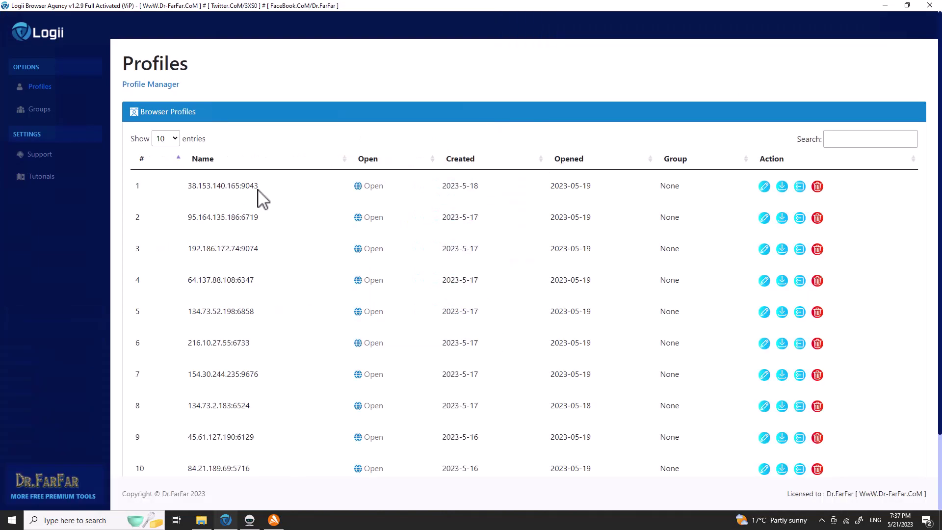
left_click_drag(248, 199, 363, 330)
left_click(203, 159)
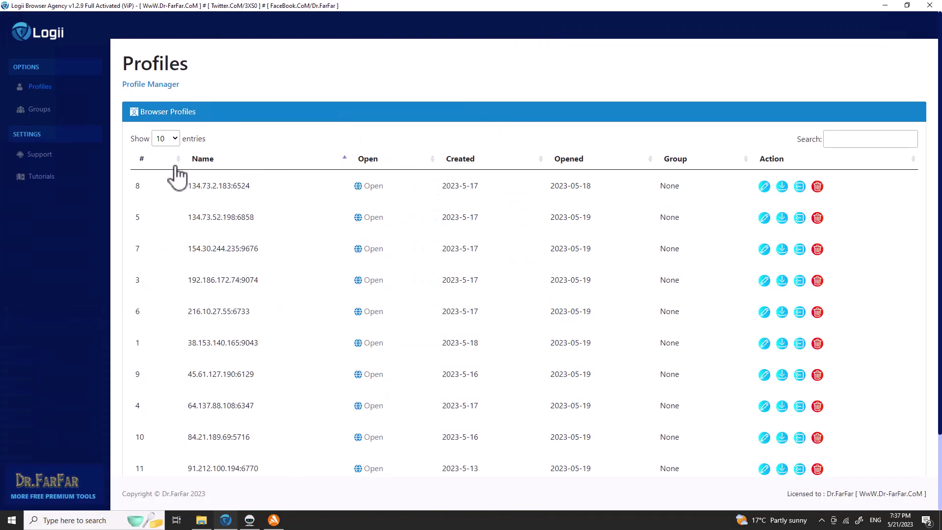
left_click_drag(201, 186, 309, 347)
Browse the Groups page and dismiss the new group form without saving.
left_click(52, 109)
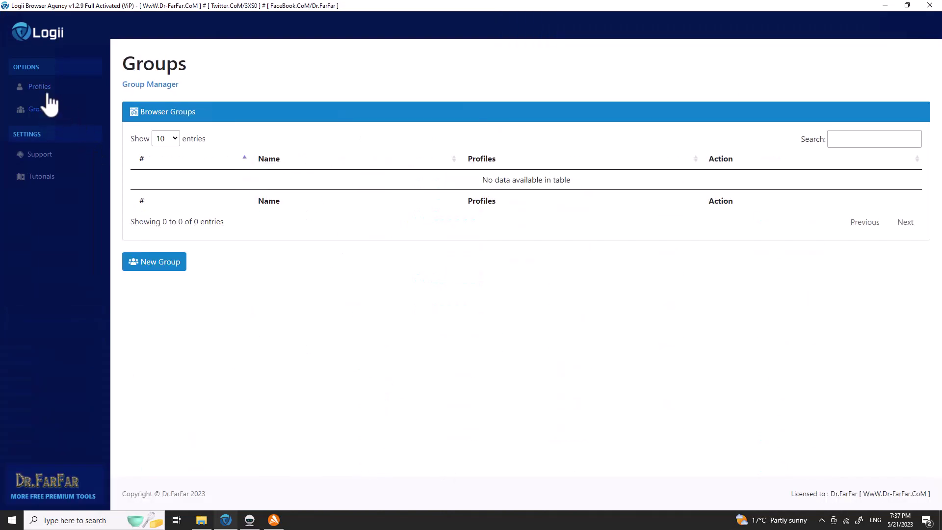
left_click(42, 89)
left_click(45, 111)
left_click(173, 265)
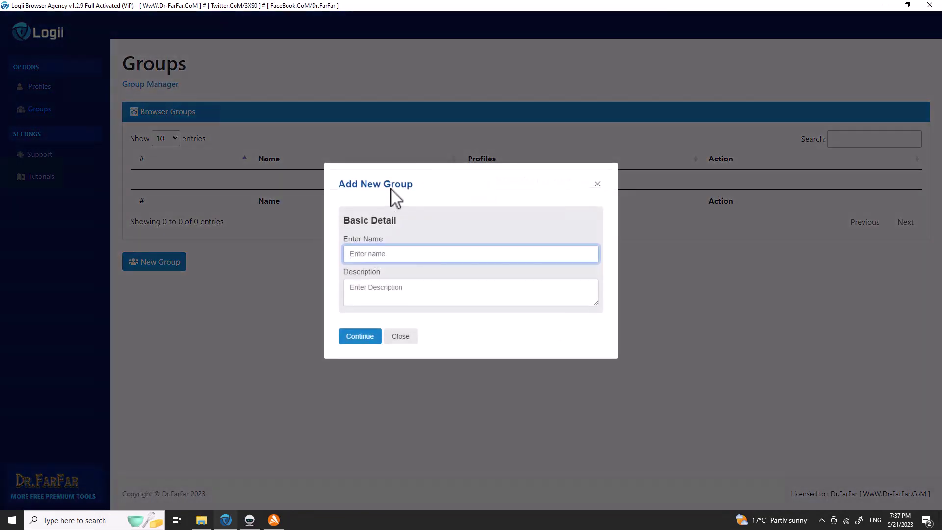
left_click_drag(395, 190, 366, 157)
left_click(134, 262)
left_click(387, 300)
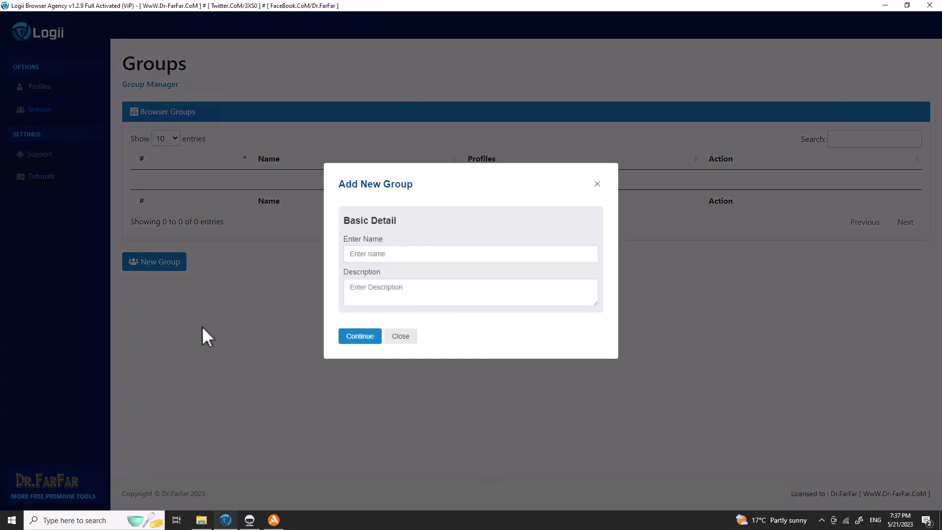
left_click(489, 384)
left_click(168, 268)
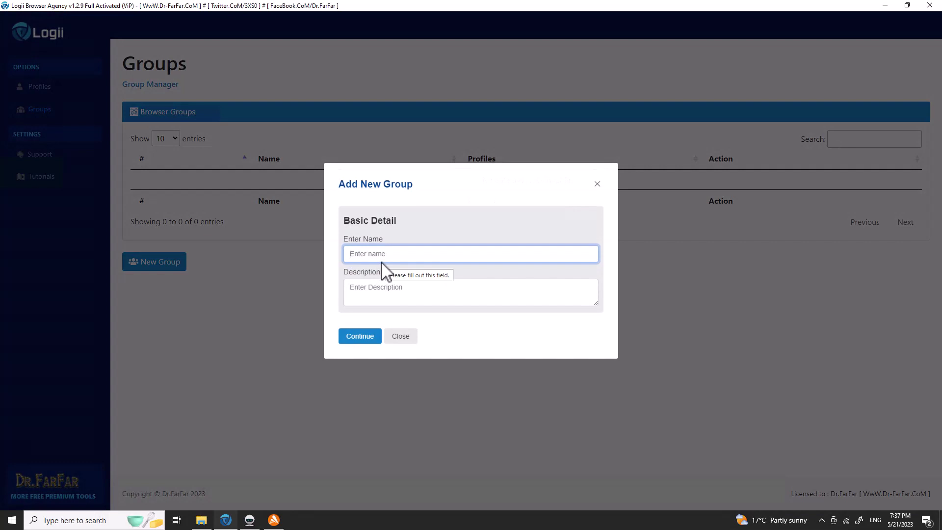
left_click(388, 337)
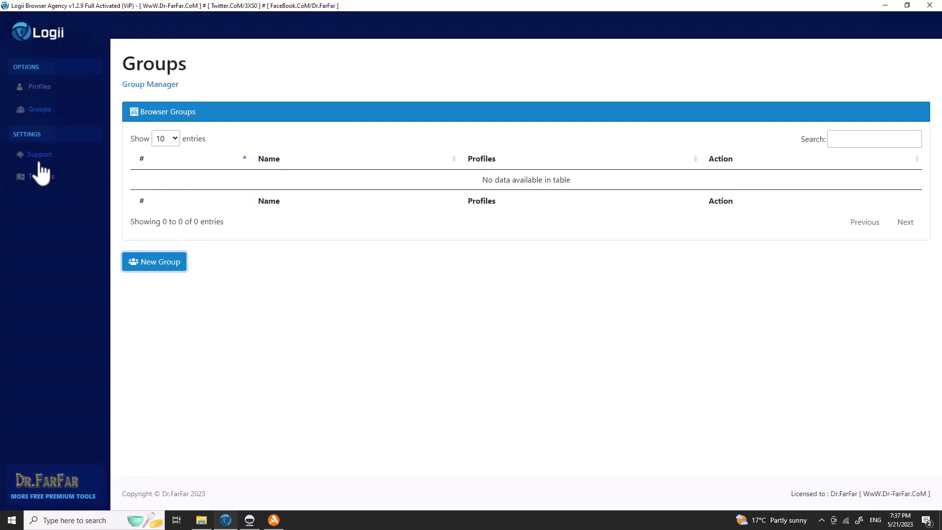
Return to the profiles list and start adding a new browser profile.
left_click(41, 92)
scroll(212, 158, "down", 3)
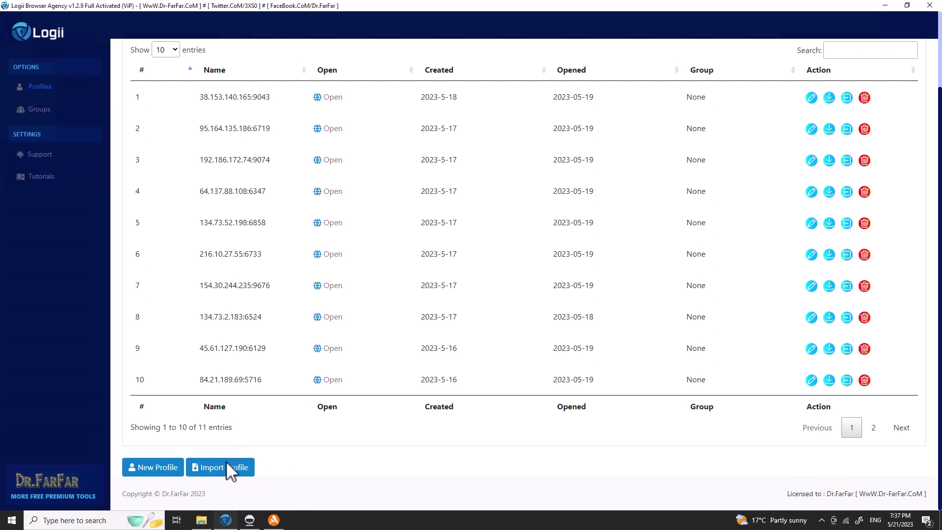
left_click_drag(441, 128, 400, 258)
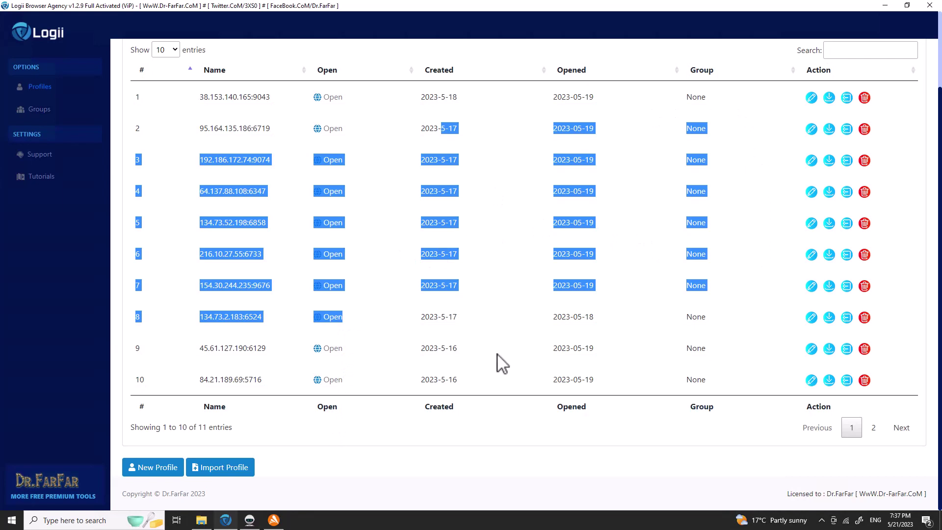
left_click(391, 234)
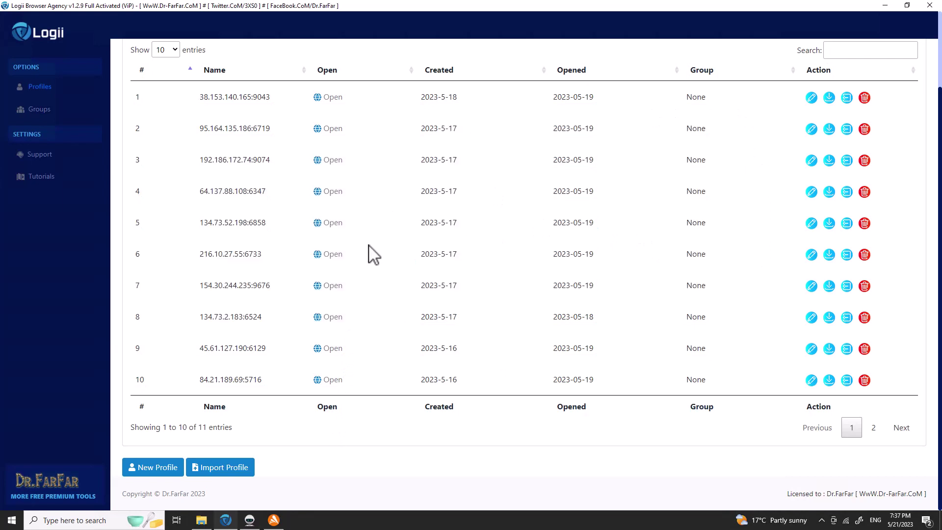
left_click(161, 467)
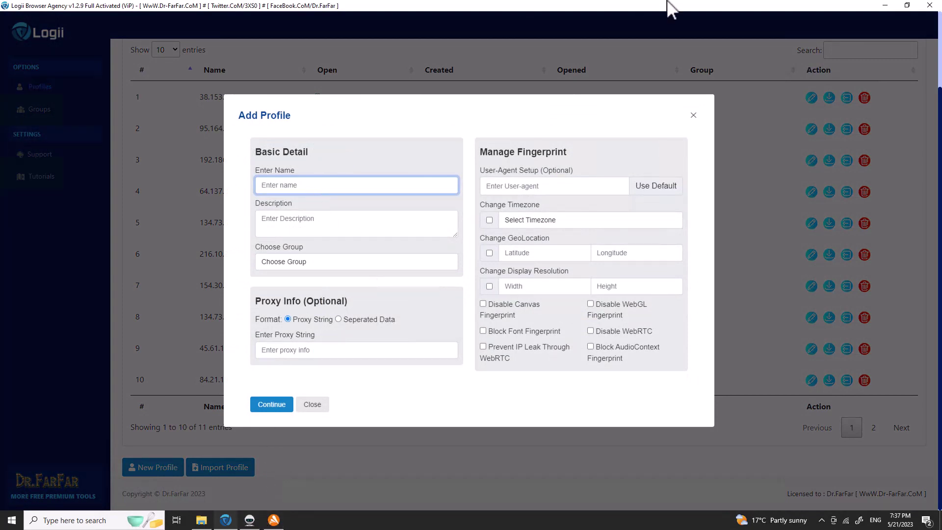
Copy proxy 184.174.30.214 port 5883 from page 2 of the Webshare list, then return to Logii.
left_click(606, 7)
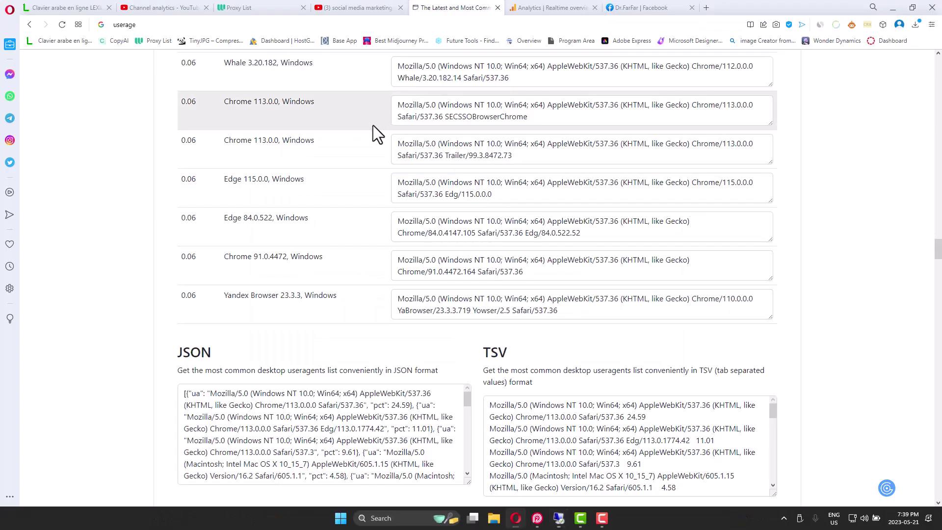
left_click(283, 3)
scroll(273, 288, "down", 5)
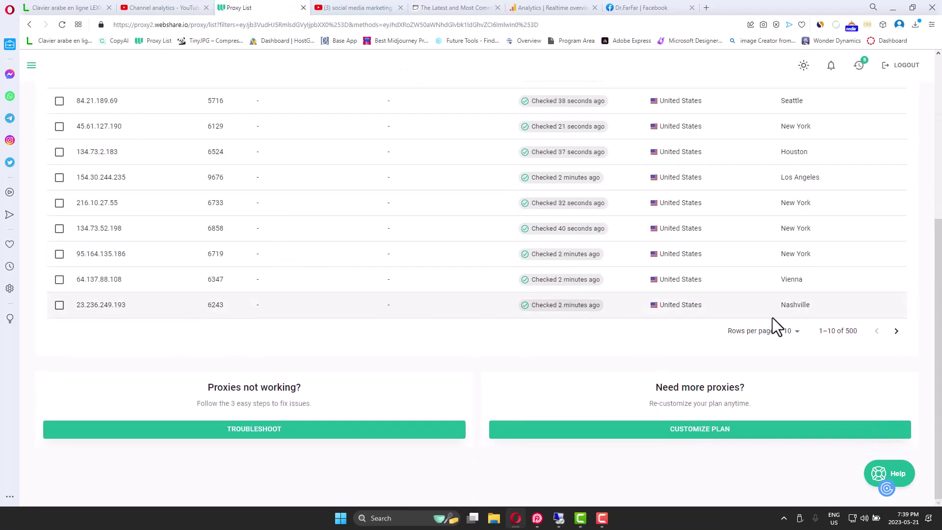
left_click(896, 331)
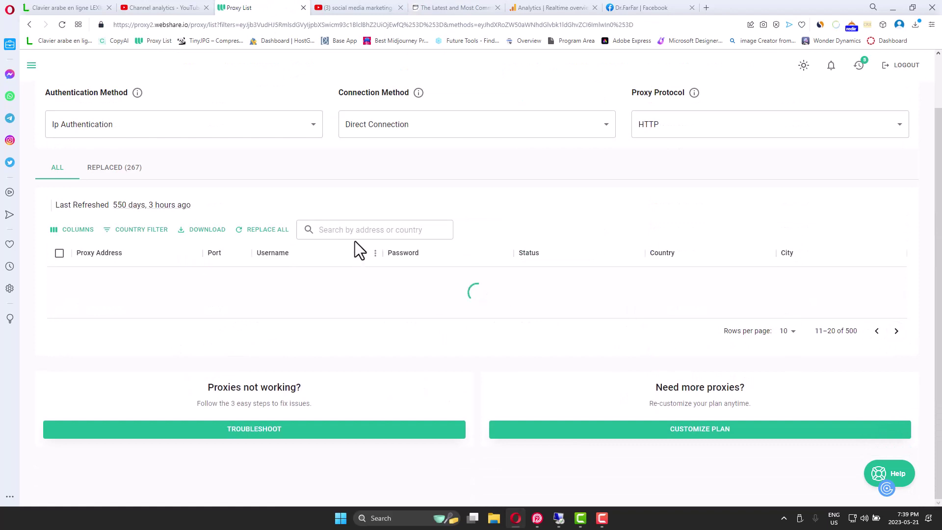
left_click_drag(237, 308, 71, 306)
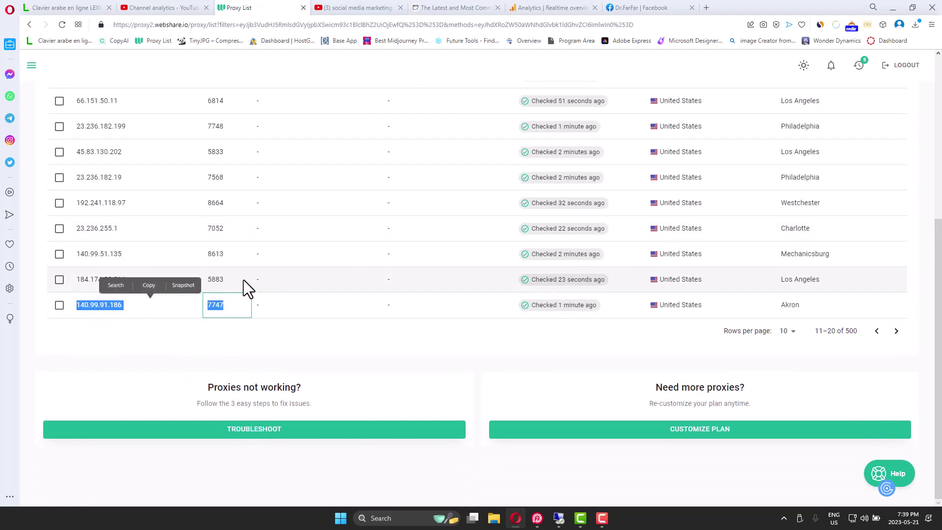
left_click_drag(243, 279, 66, 279)
left_click(148, 260)
left_click(558, 518)
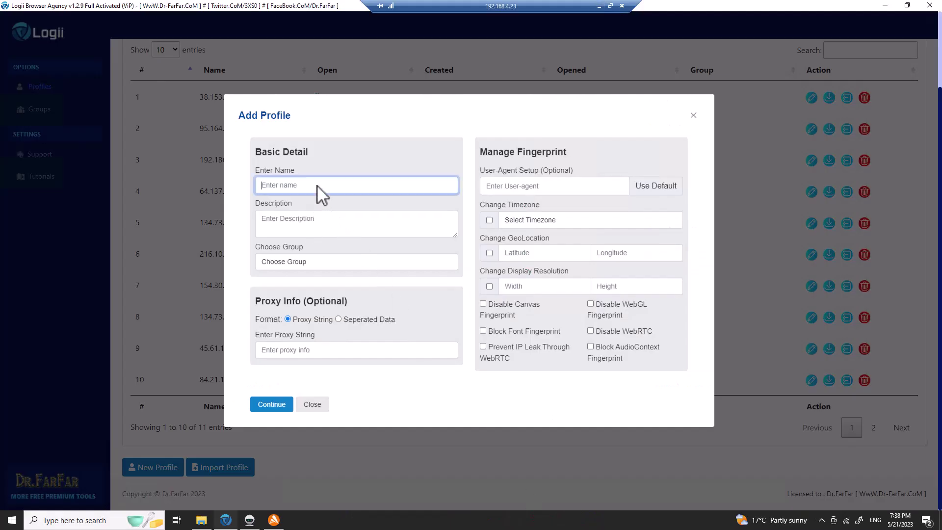
Paste the copied proxy into the new profile's name, description and proxy string fields.
key("ctrl+v")
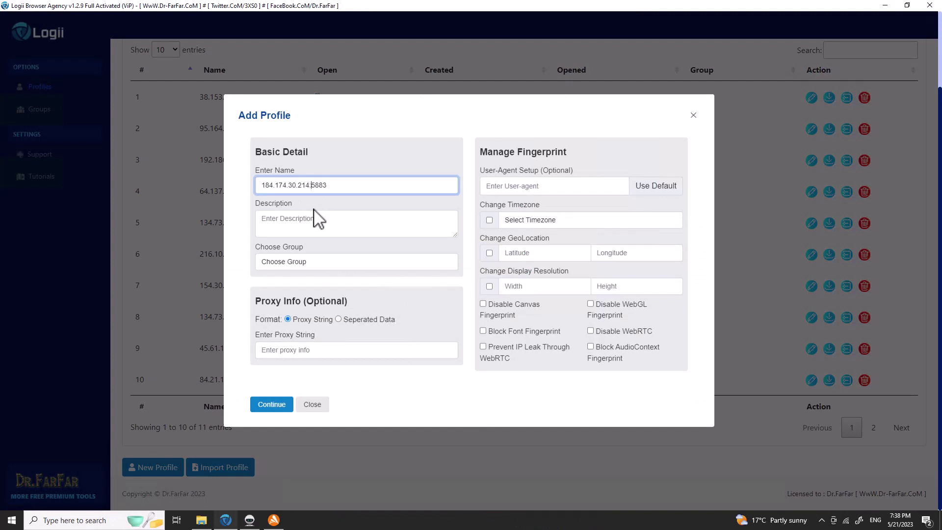
key("ctrl+a")
key("Escape")
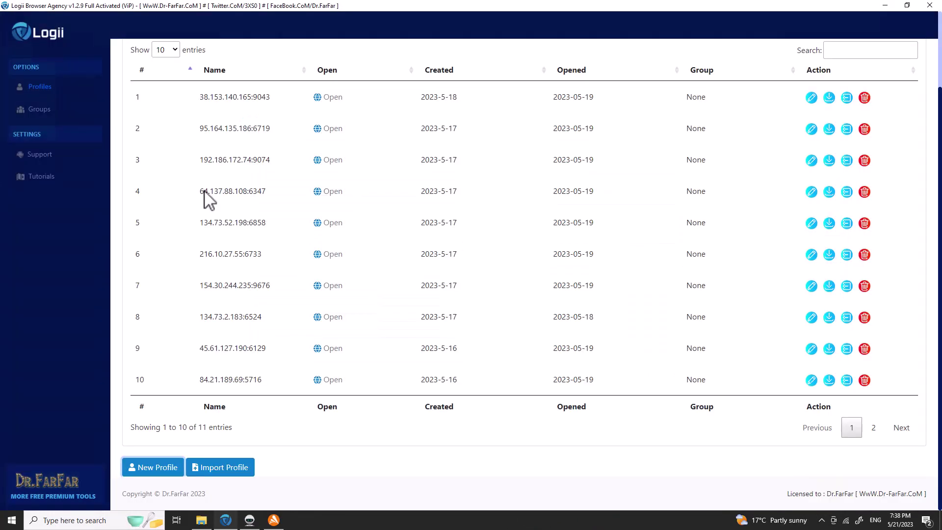
left_click(153, 469)
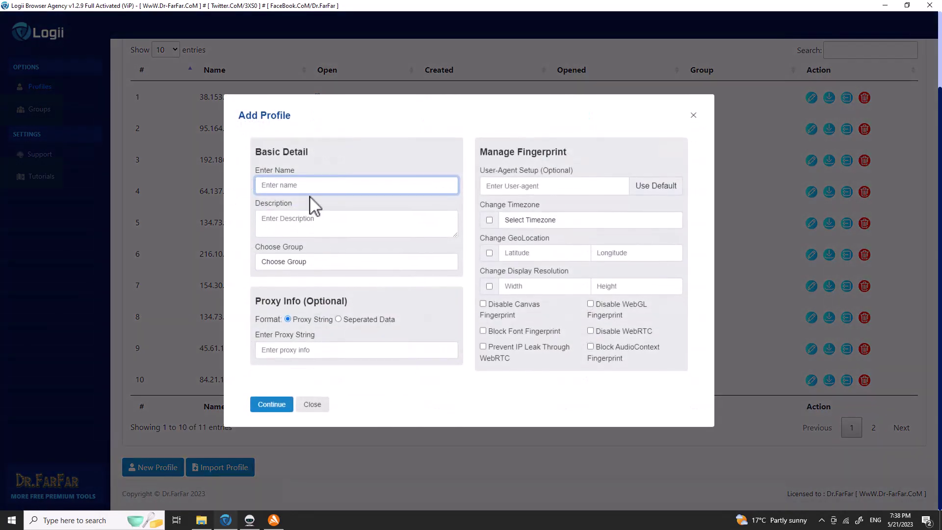
left_click(313, 191)
key("ctrl+v")
left_click(313, 223)
key("ctrl+v")
left_click(299, 350)
key("ctrl+v")
left_click(312, 356)
key("BackSpace")
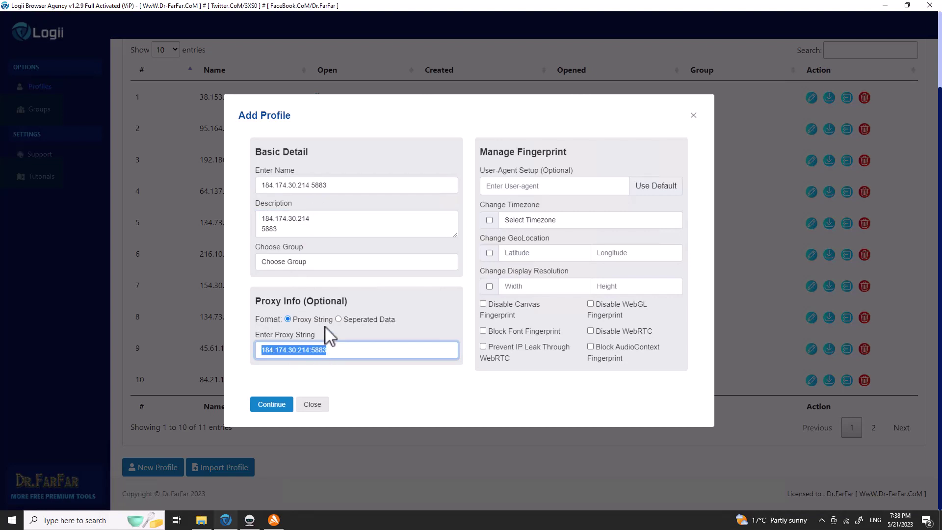
Set the profile name to 184.174.30.214:5883 and the description to usa.
triple_click(423, 186)
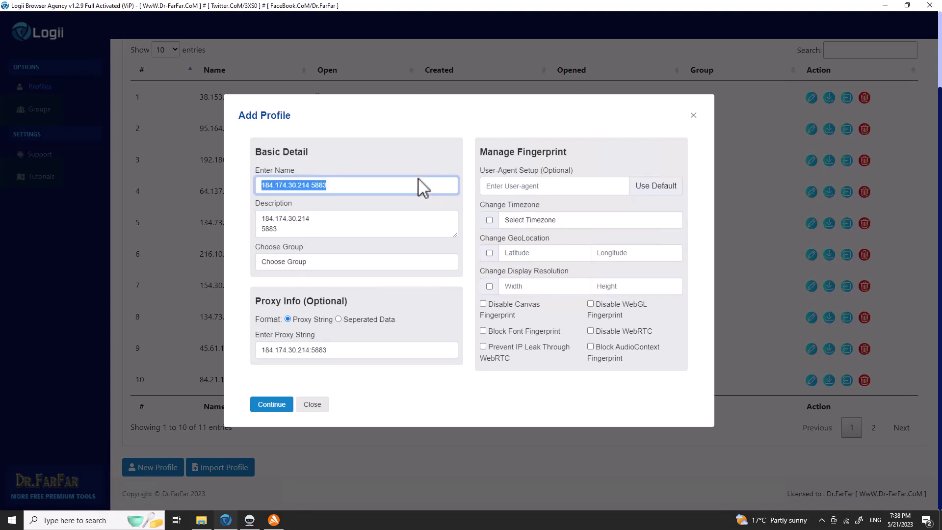
key("ctrl+v")
left_click_drag(317, 235, 231, 221)
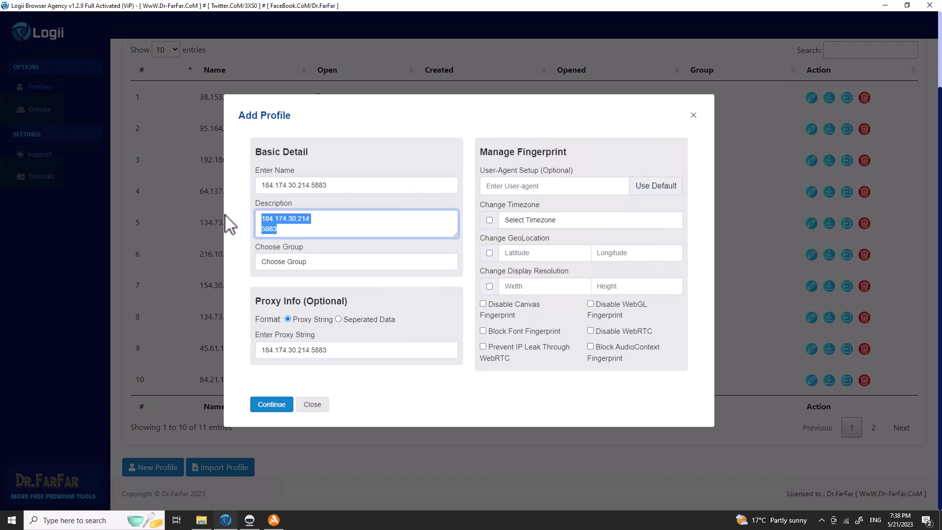
type("canada")
key("ctrl+a")
type("usa")
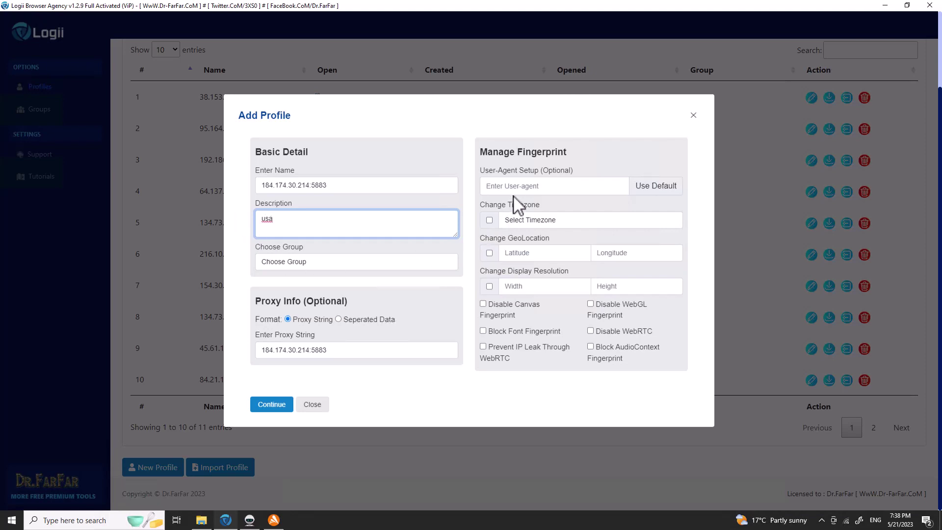
Save the new profile and open it for editing.
left_click(268, 406)
scroll(428, 162, "up", 2)
scroll(631, 199, "down", 1)
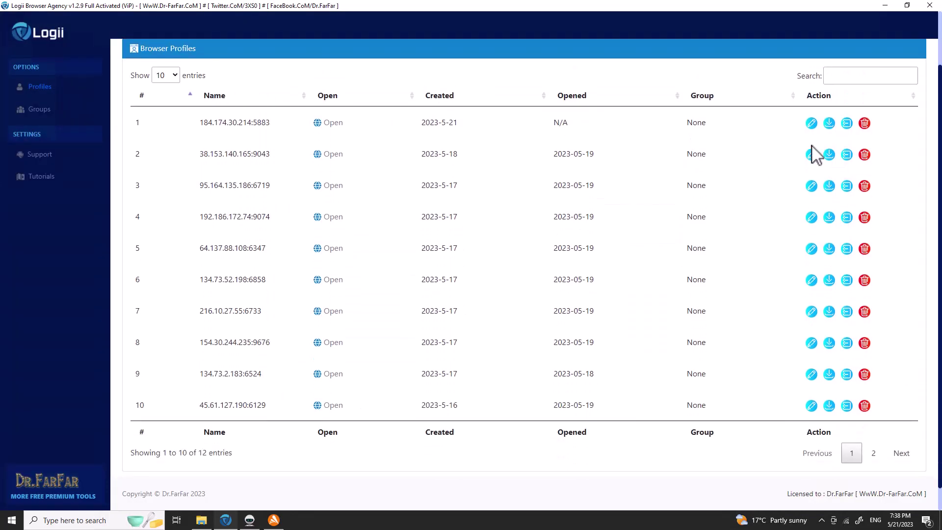
left_click(811, 122)
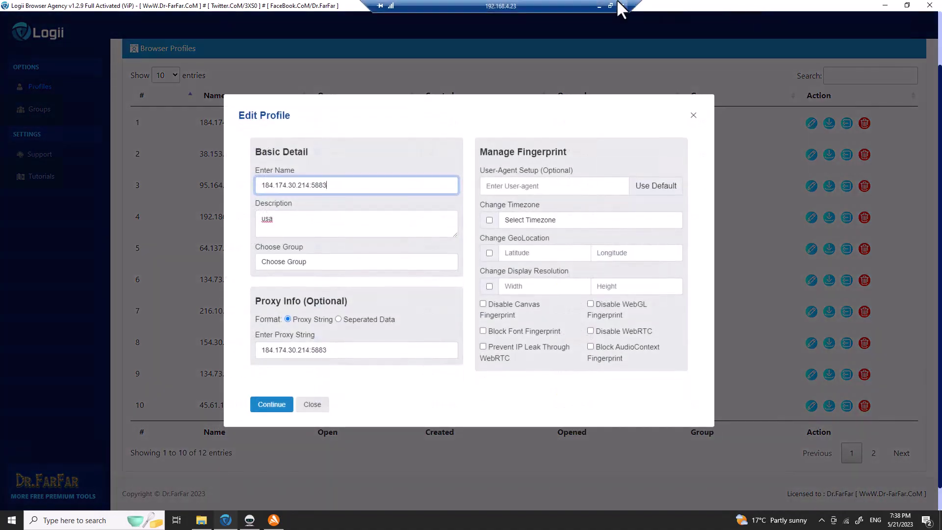
left_click(597, 5)
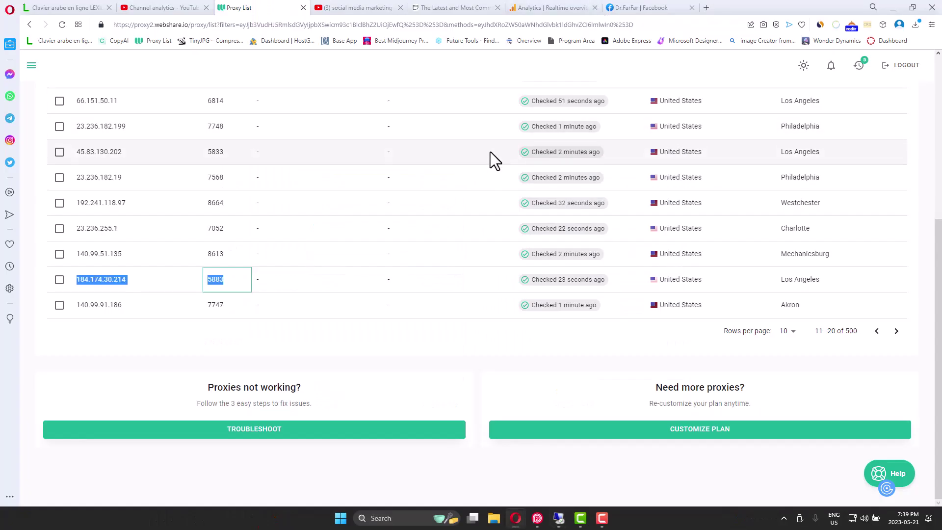
Select the Firefox 103.0 Windows user-agent string in the useragents.me desktop list.
left_click(444, 8)
scroll(417, 223, "up", 1)
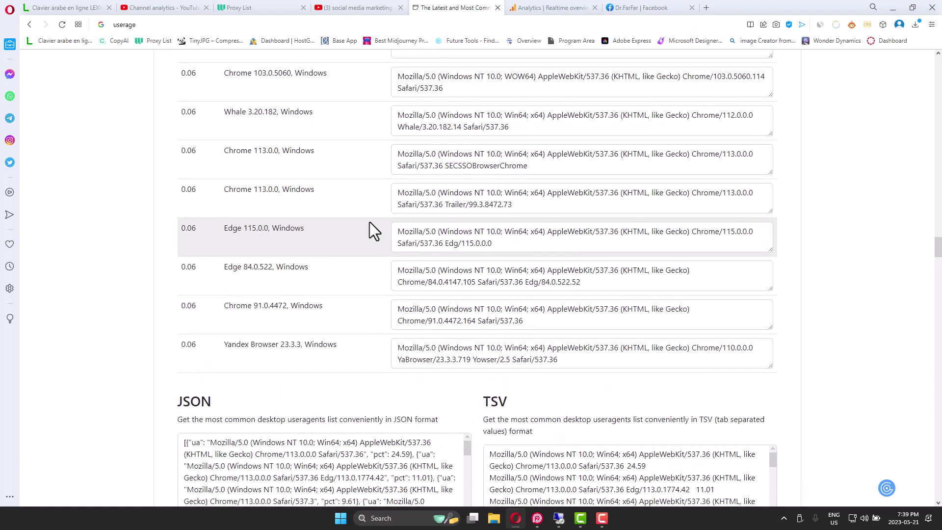
left_click(528, 207)
key("ctrl+a")
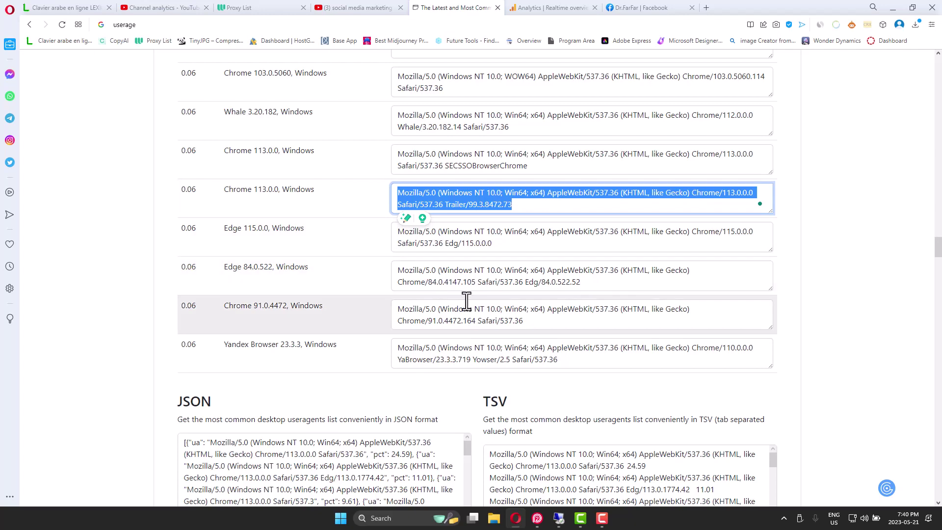
scroll(466, 301, "up", 5)
scroll(467, 301, "up", 2)
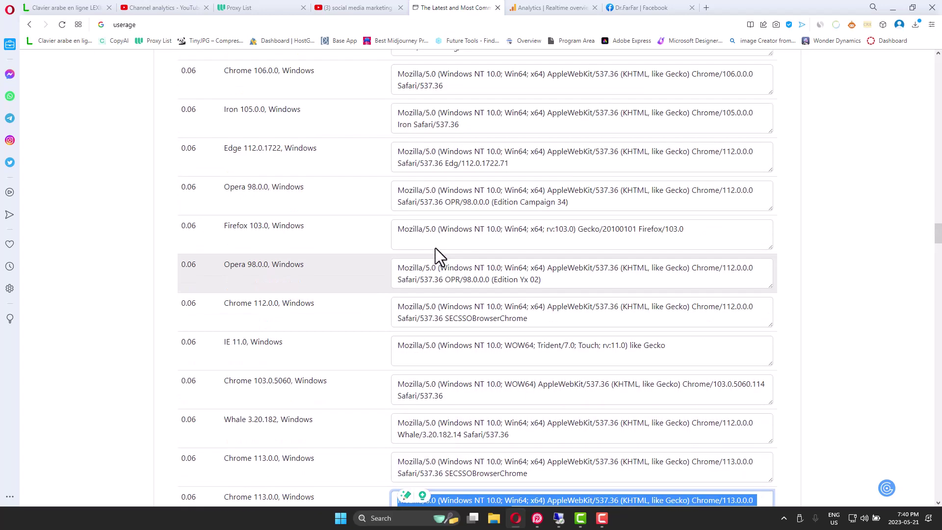
left_click_drag(711, 268, 384, 267)
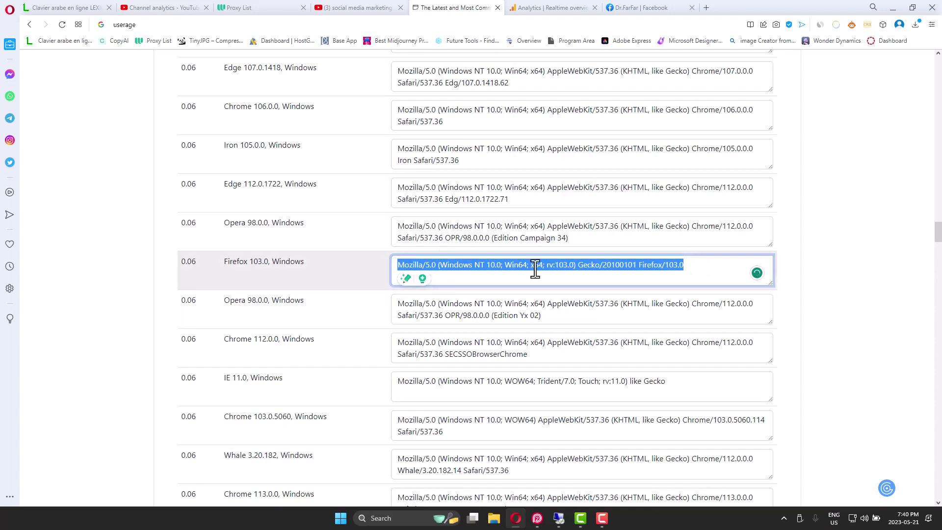
Replace the Edit Profile user-agent value with the Firefox 103.0 Windows string.
left_click(559, 519)
left_click(528, 185)
key("ctrl+v")
left_click(660, 187)
triple_click(601, 193)
key("BackSpace")
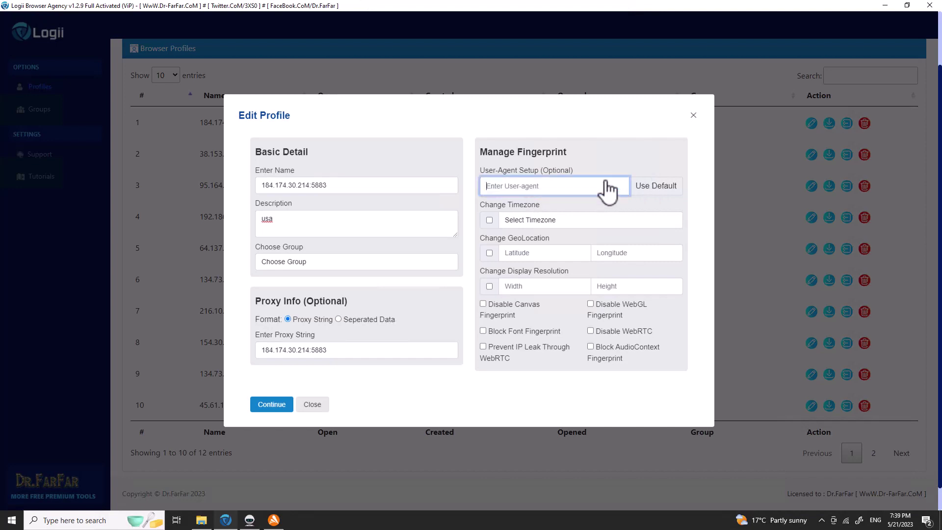
key("ctrl+v")
left_click_drag(573, 171, 492, 172)
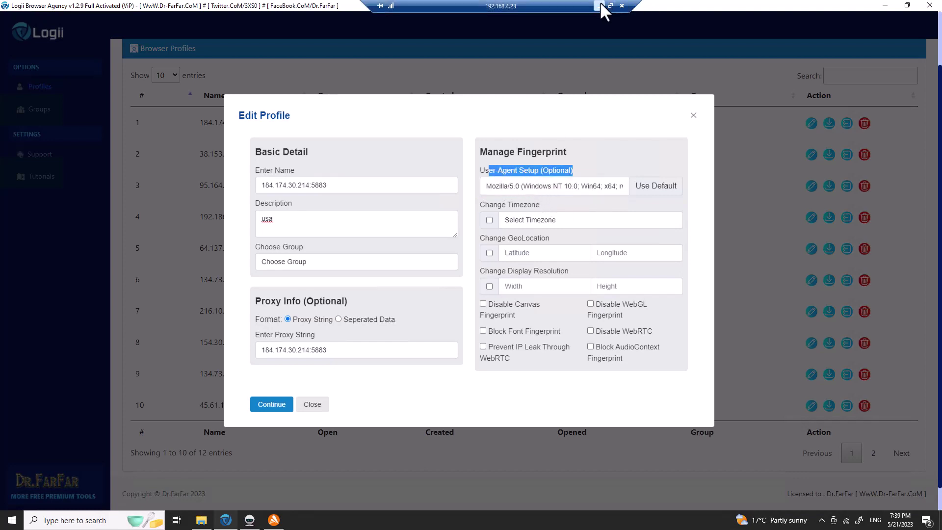
left_click(600, 5)
scroll(476, 160, "up", 10)
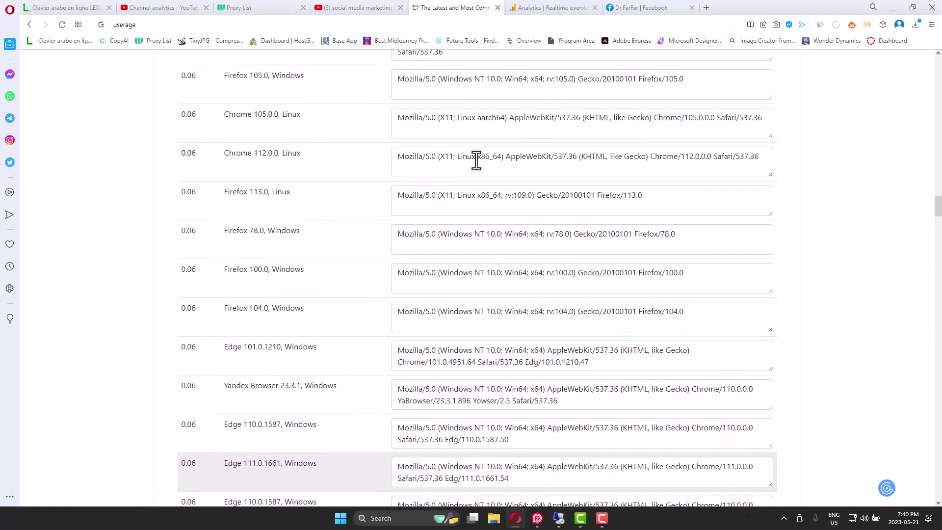
scroll(476, 159, "down", 20)
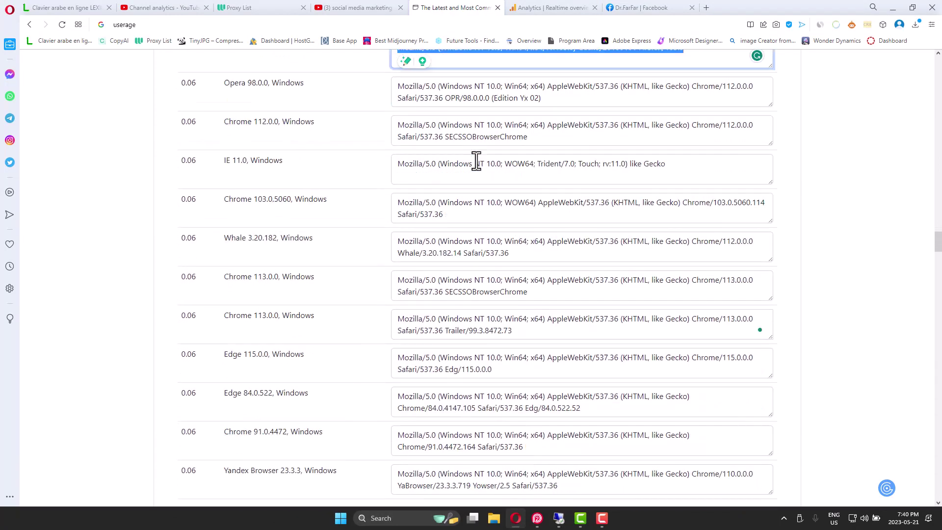
scroll(475, 159, "up", 4)
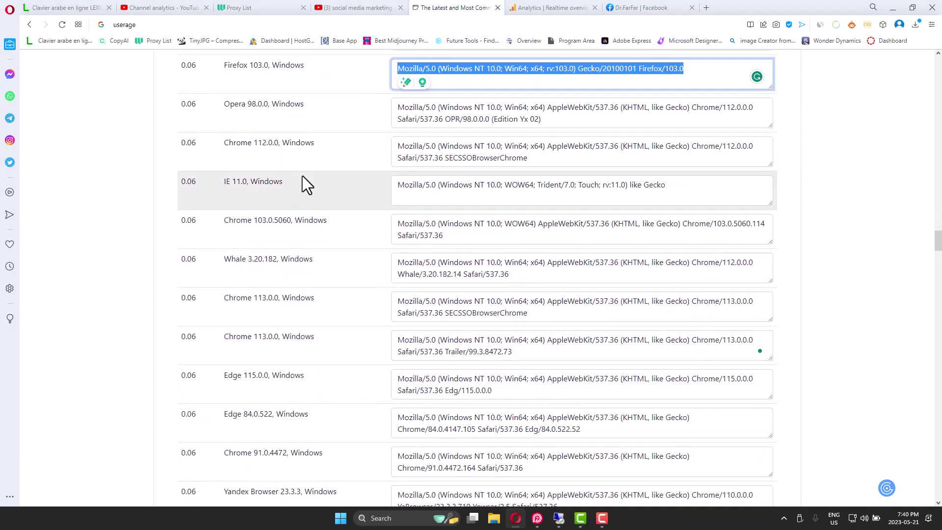
scroll(316, 177, "up", 5)
scroll(315, 177, "up", 15)
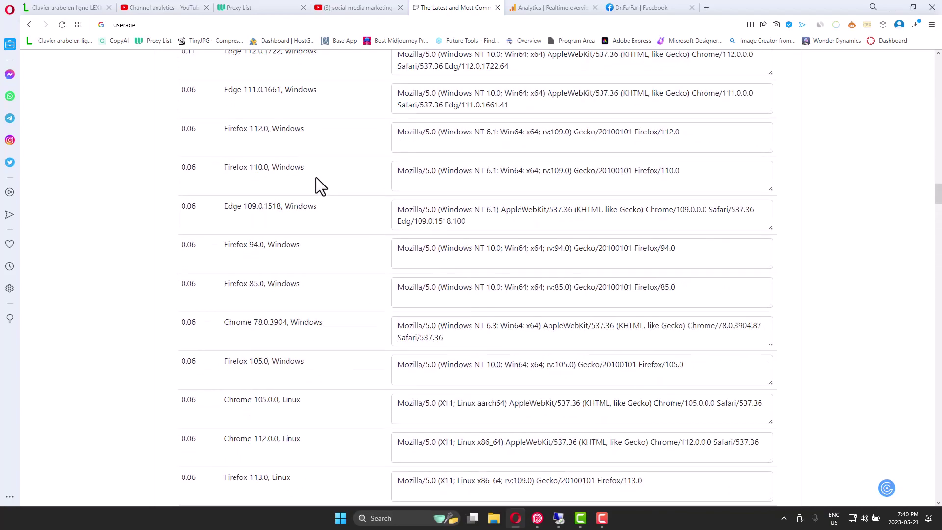
scroll(319, 177, "up", 15)
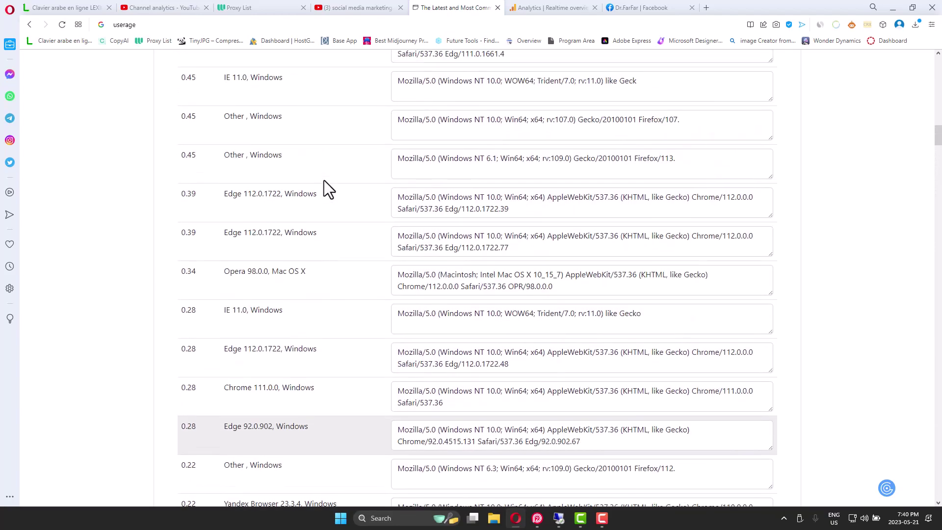
scroll(325, 180, "up", 20)
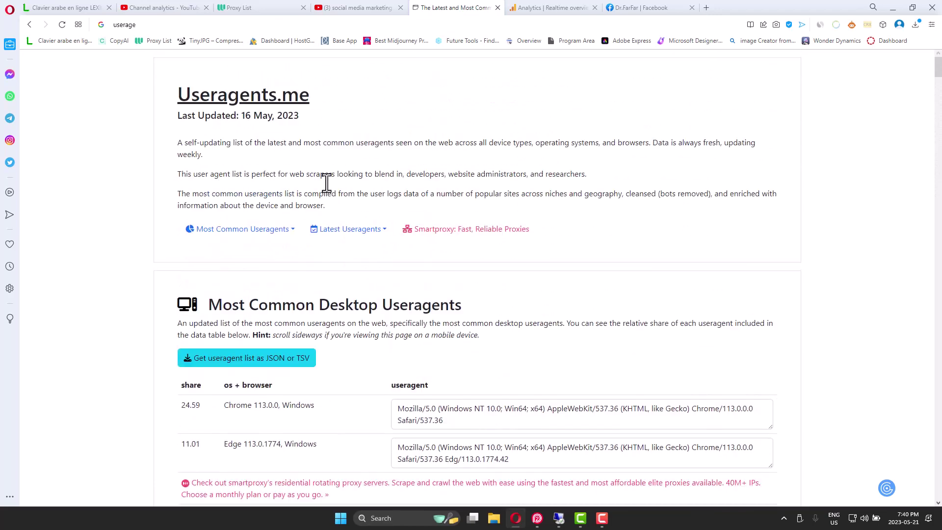
scroll(784, 263, "down", 20)
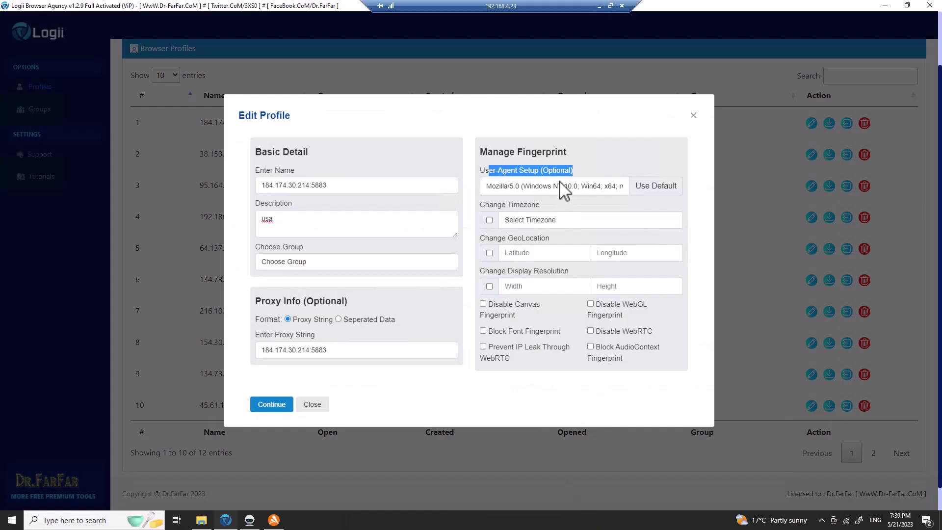
Enable Change Timezone and Disable Canvas Fingerprint, then save the 184.174.30.214:5883 profile.
left_click(560, 186)
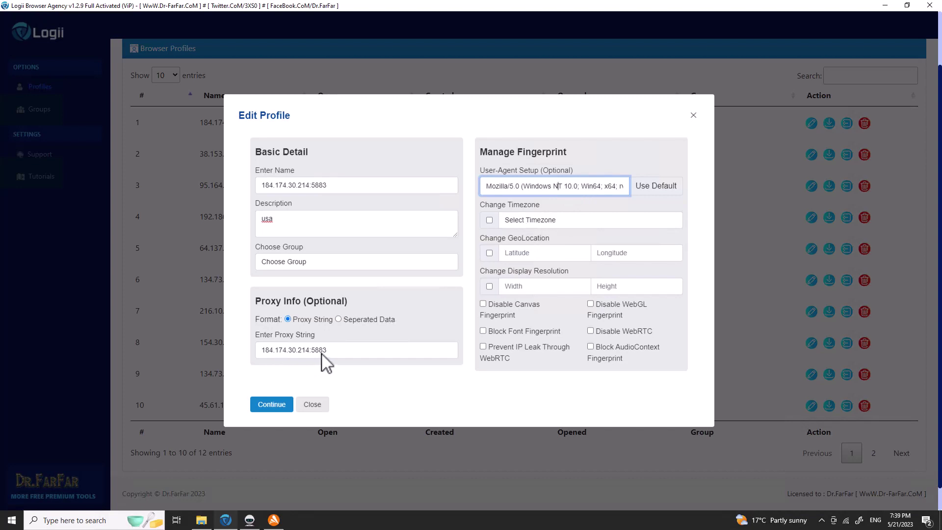
left_click(489, 221)
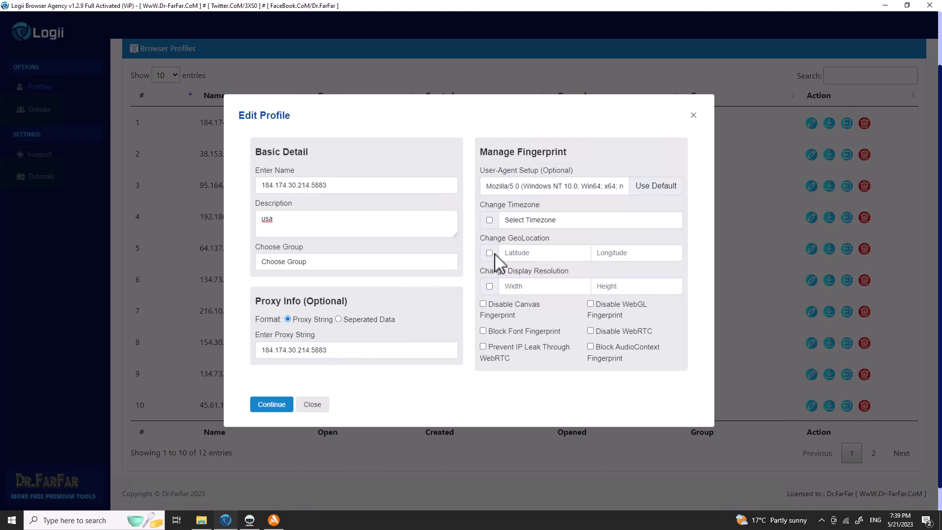
left_click(484, 304)
left_click(283, 407)
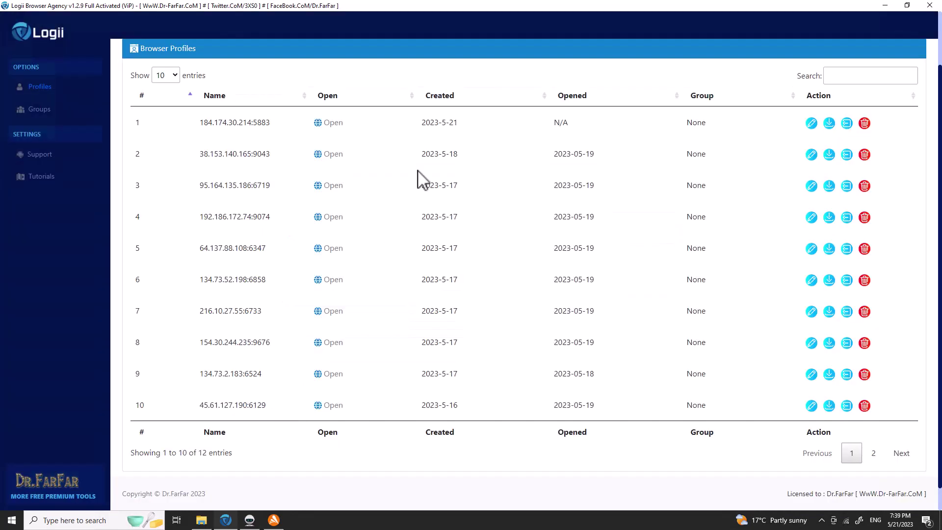
left_click_drag(461, 124, 199, 126)
left_click_drag(551, 122, 635, 132)
left_click(848, 126)
left_click(398, 290)
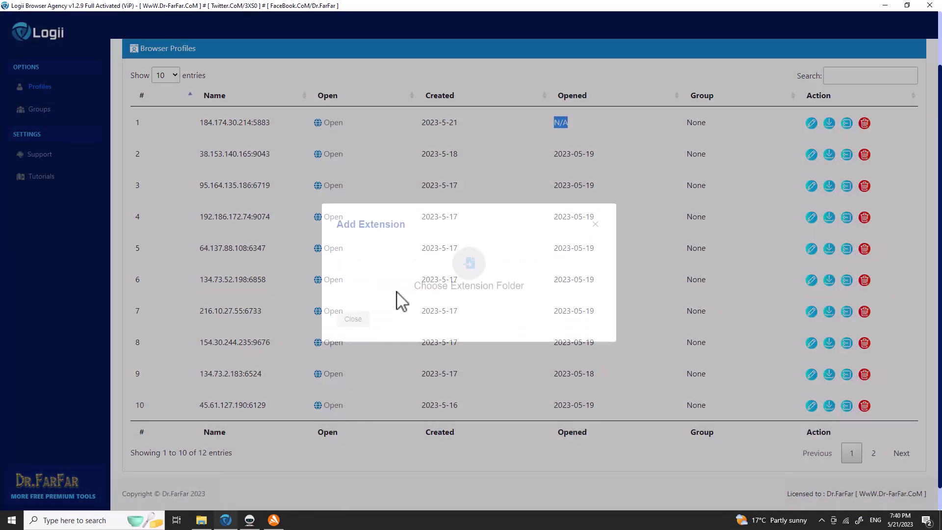
left_click(472, 257)
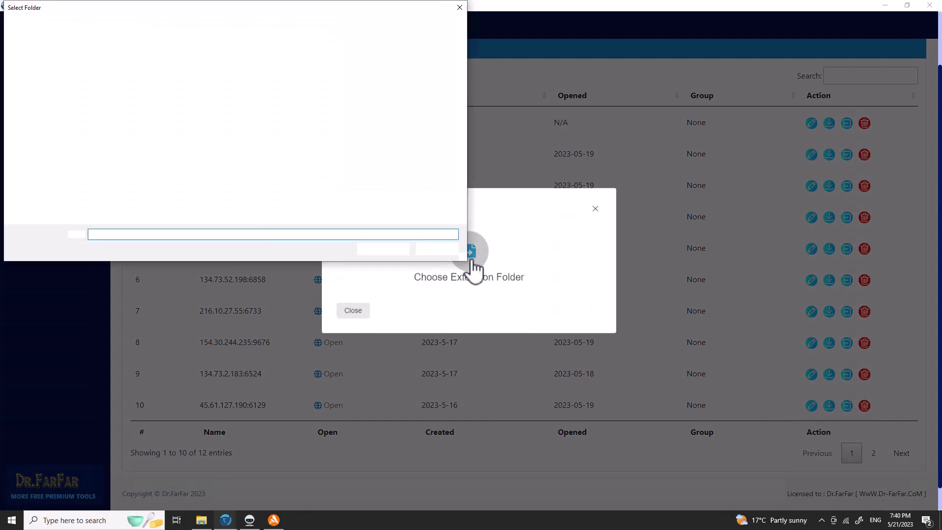
left_click(42, 119)
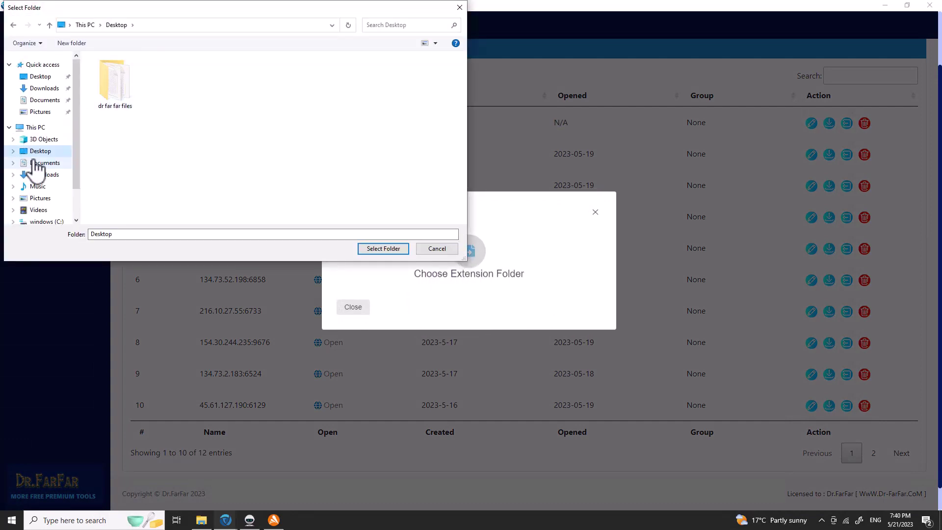
left_click(434, 250)
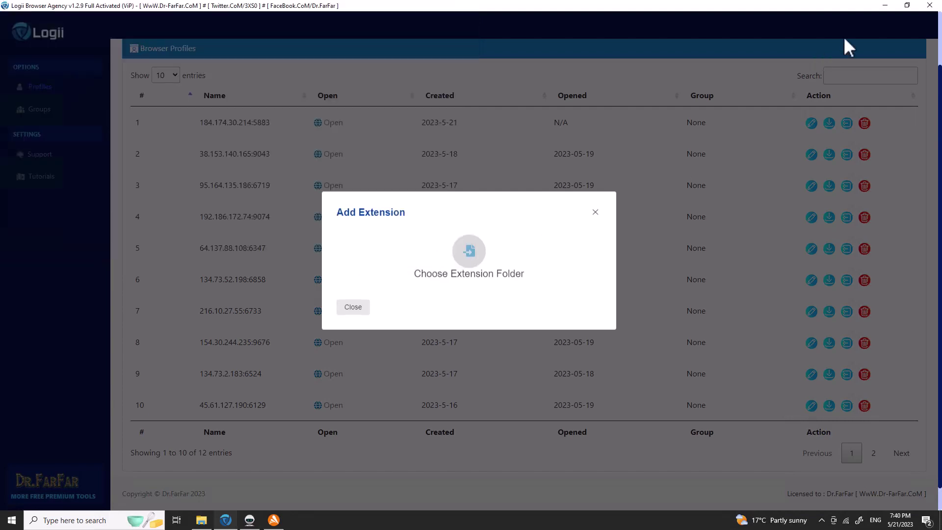
left_click(885, 6)
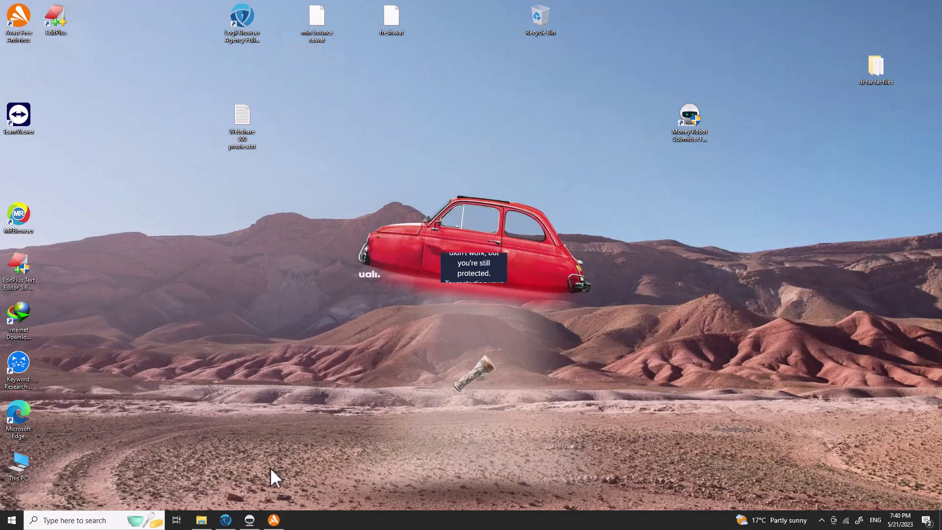
left_click(225, 520)
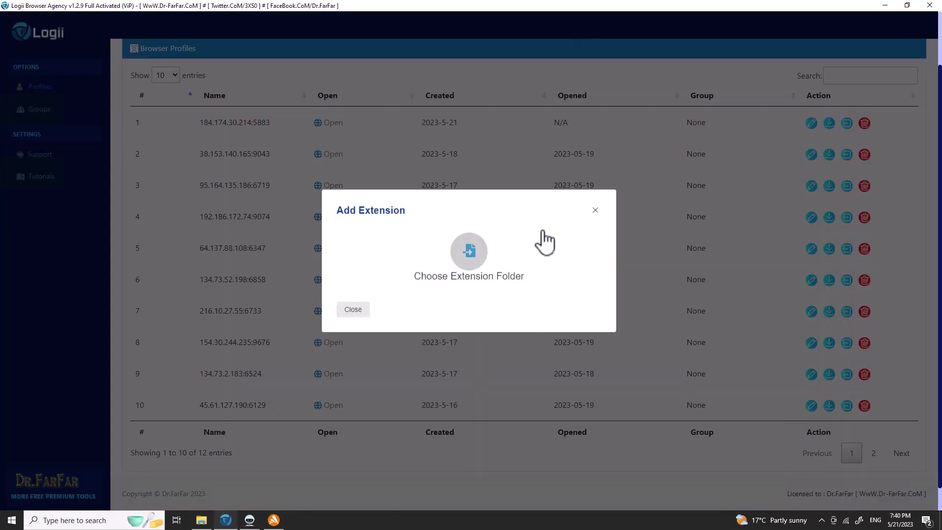
left_click(595, 212)
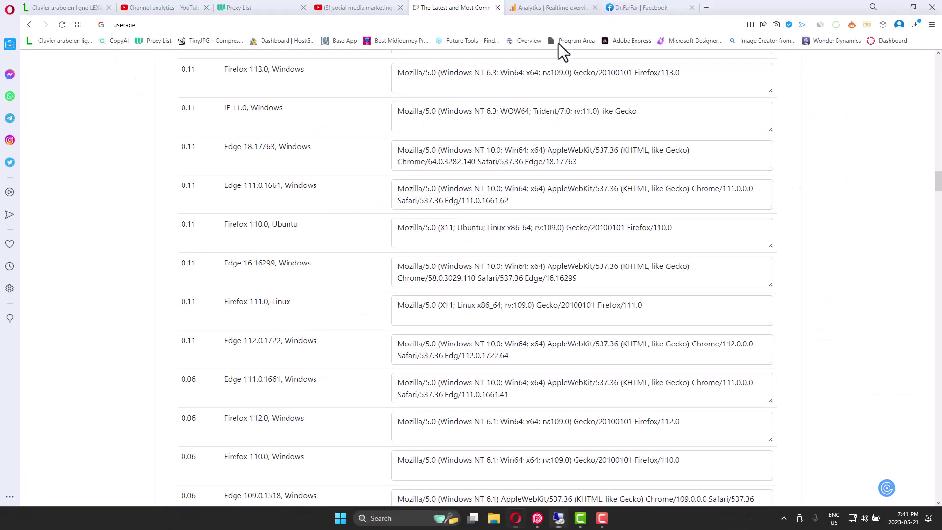
left_click(347, 7)
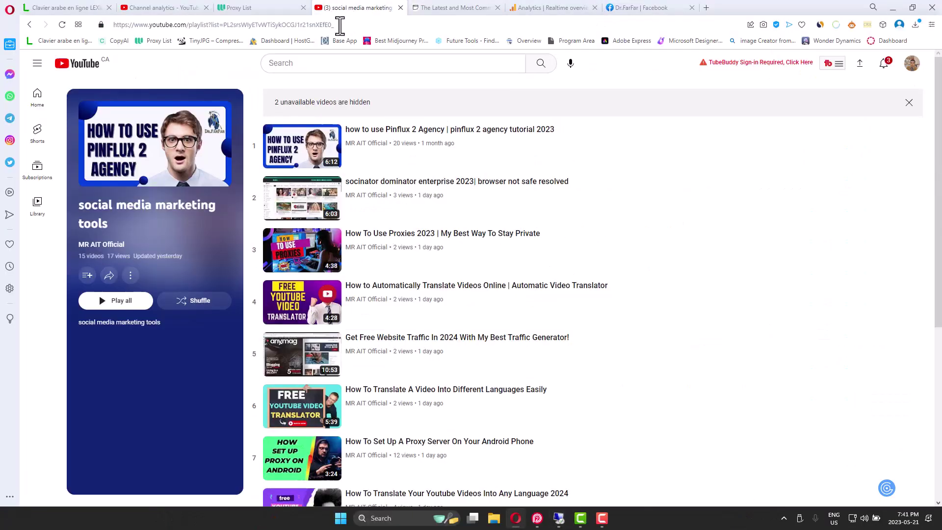
left_click(340, 25)
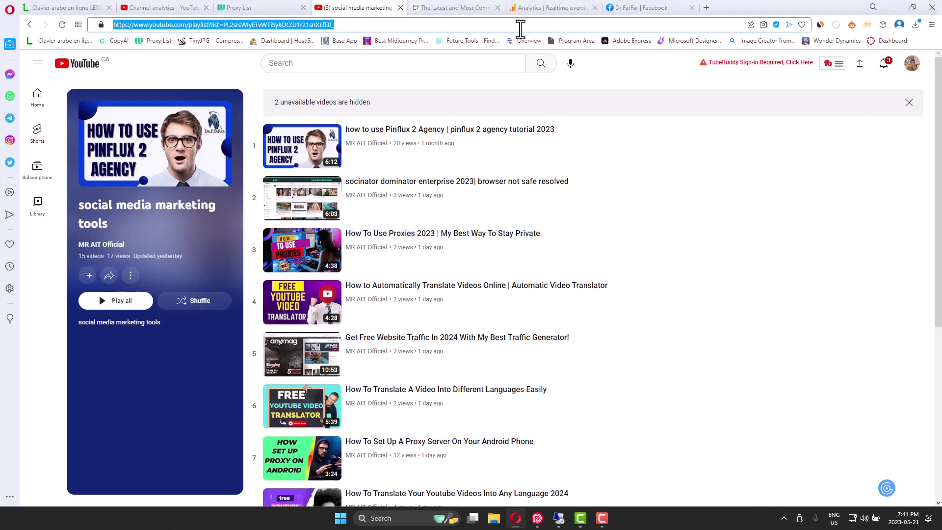
left_click(892, 8)
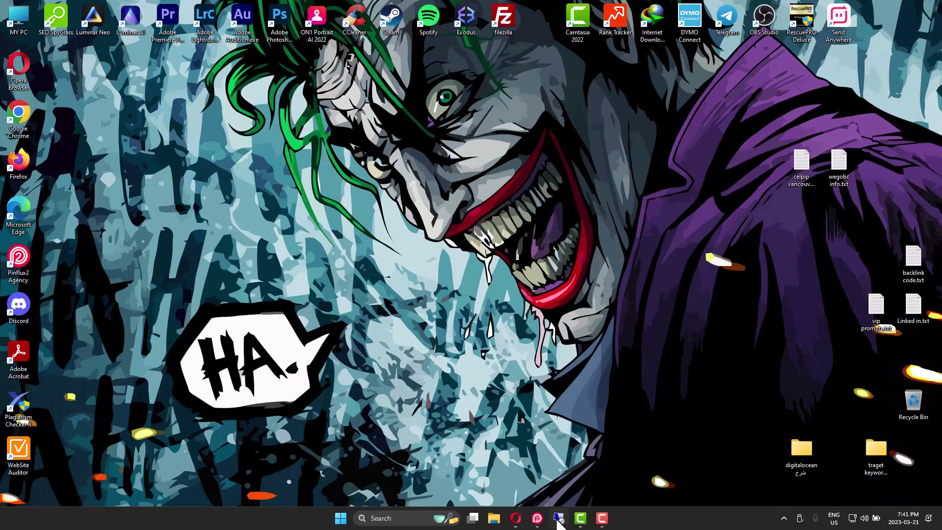
left_click(559, 519)
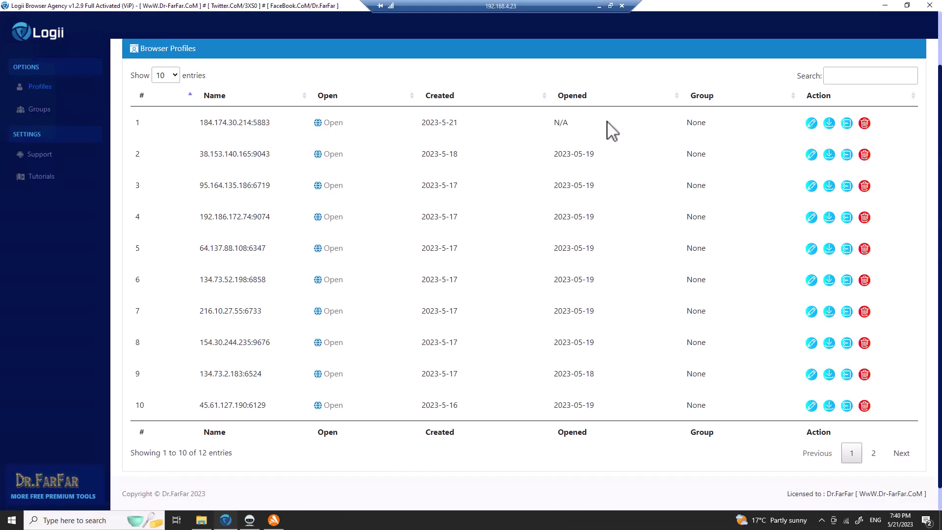
Highlight the profile names in the table, from row 1 through all ten rows.
left_click_drag(199, 122, 282, 127)
left_click_drag(284, 252, 281, 356)
left_click_drag(273, 126, 274, 130)
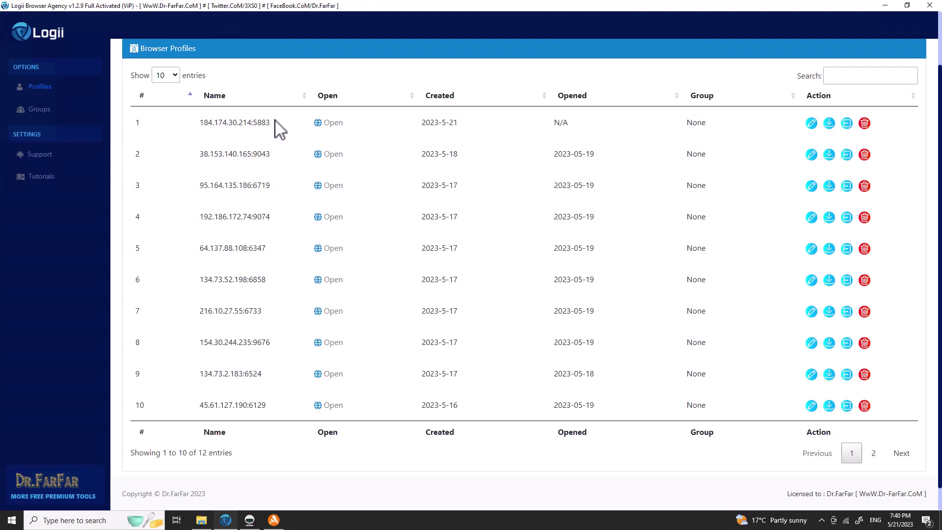
left_click_drag(199, 132, 223, 181)
left_click(279, 214)
left_click_drag(202, 126, 274, 365)
left_click(264, 154)
Select the proxy names in rows 2 to 10, then return to the list's top.
scroll(273, 189, "down", 1)
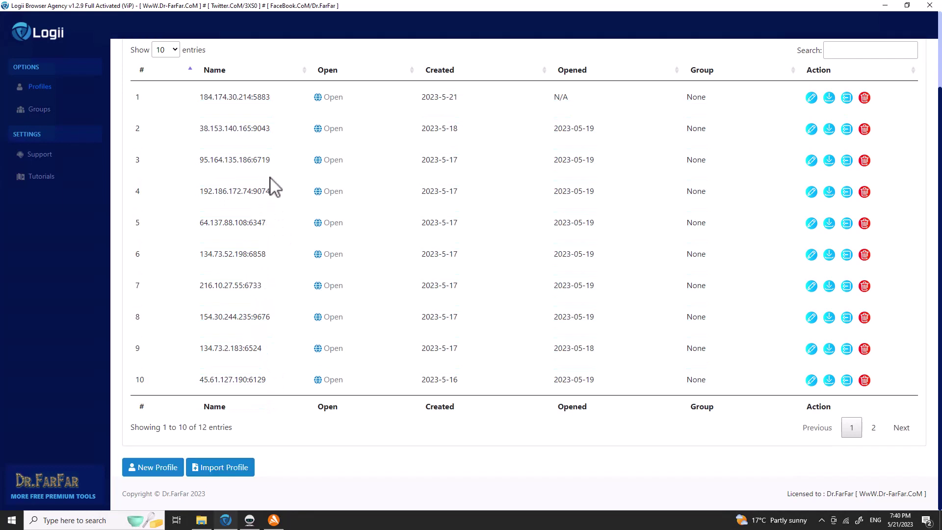
scroll(273, 189, "up", 3)
scroll(235, 167, "down", 2)
left_click_drag(218, 128, 189, 387)
left_click(270, 377)
left_click_drag(219, 128, 261, 380)
scroll(618, 140, "up", 3)
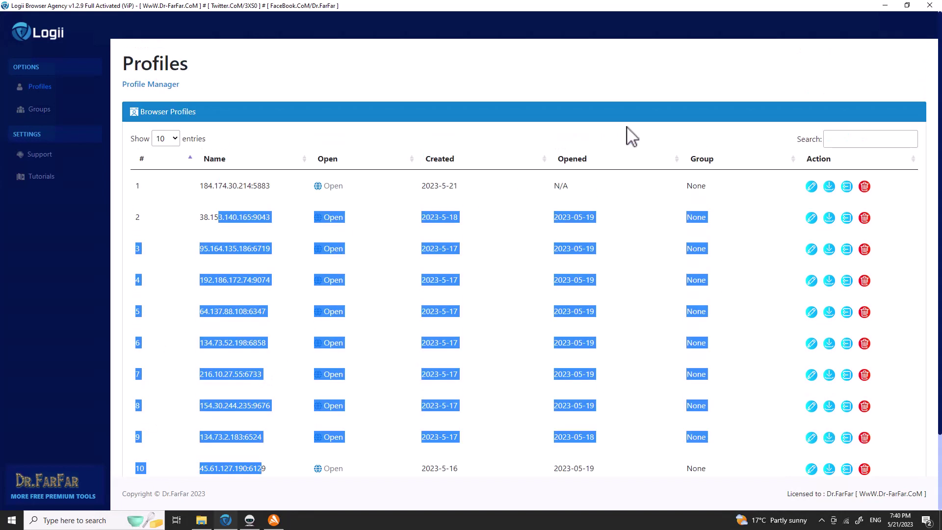
left_click(328, 186)
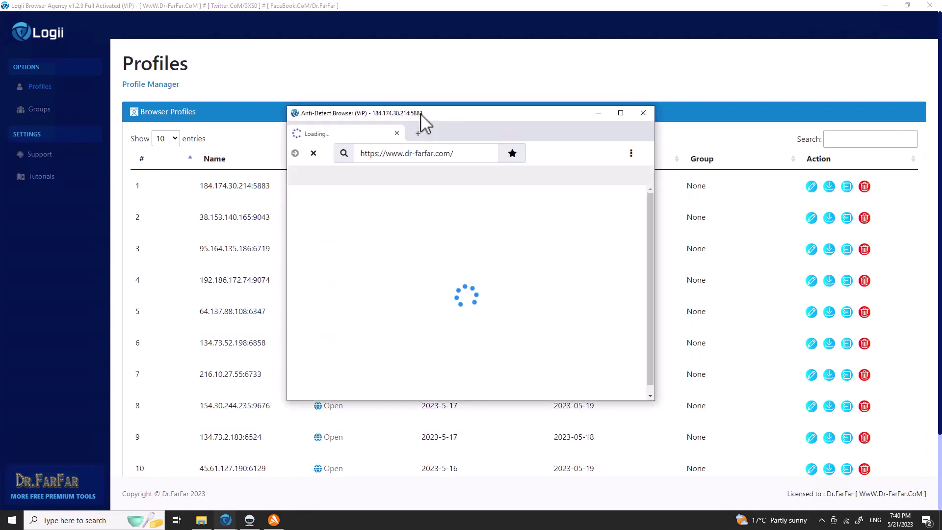
left_click(462, 153)
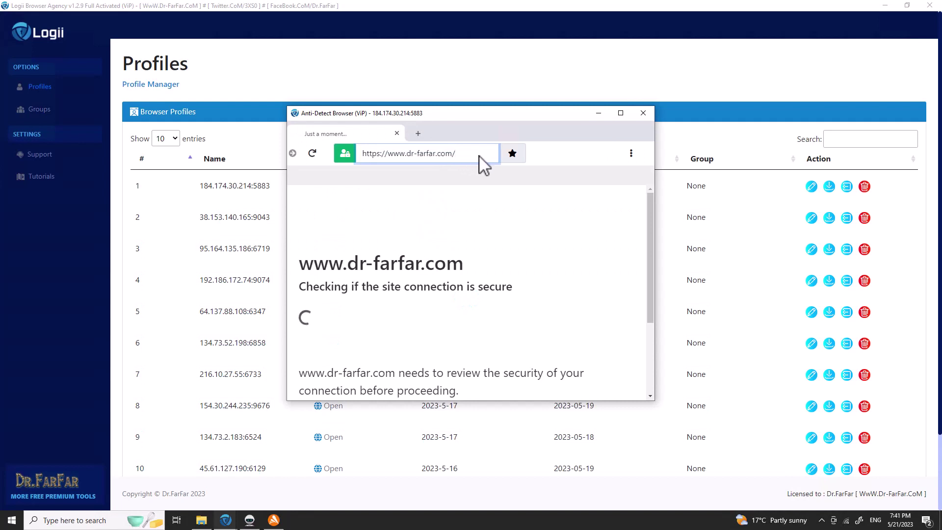
key("ctrl+v")
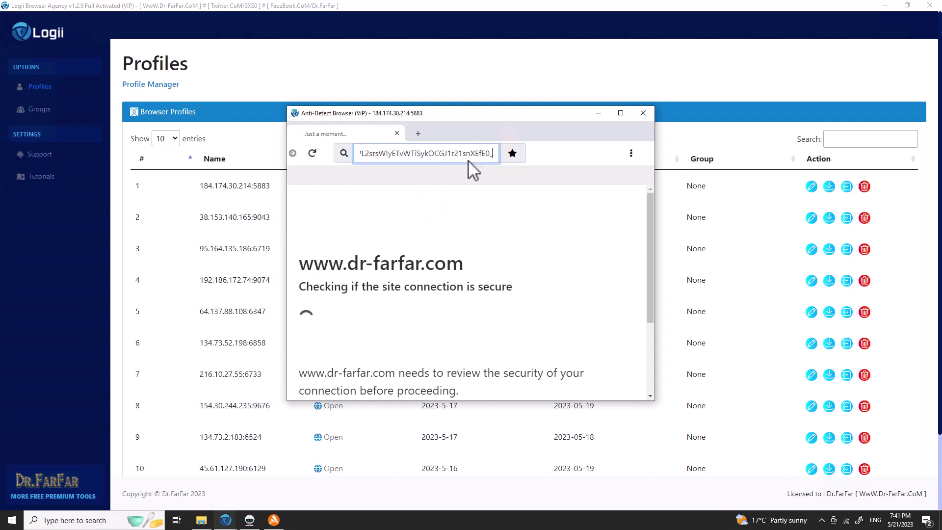
key("Return")
Open a second tab and load bing.com.
left_click(419, 135)
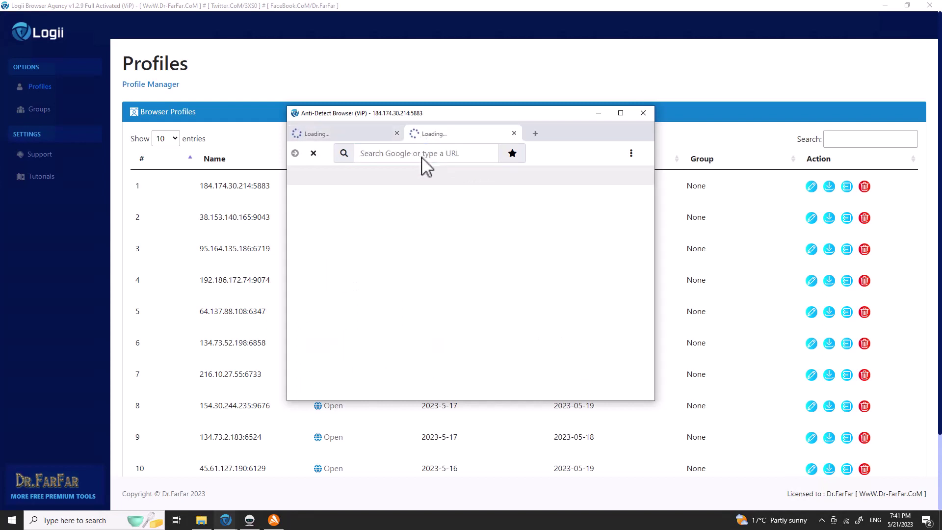
left_click(426, 156)
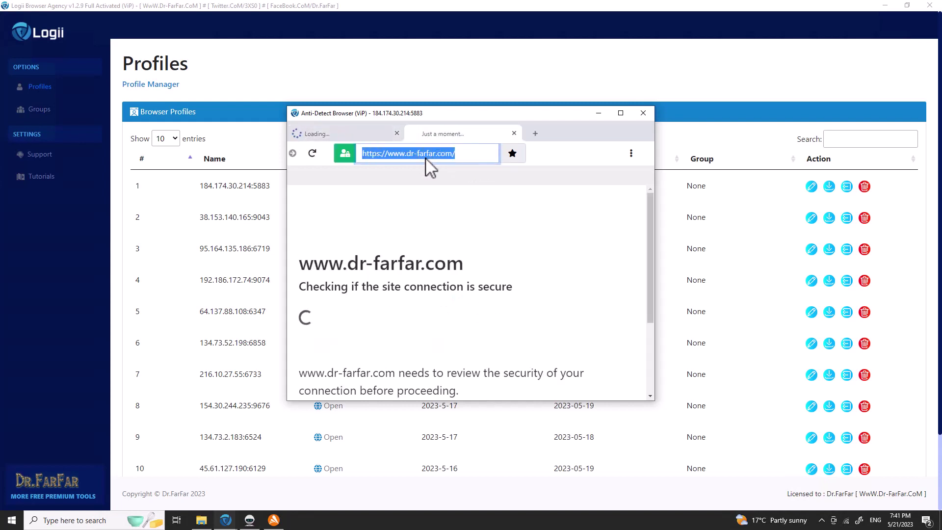
left_click(392, 153)
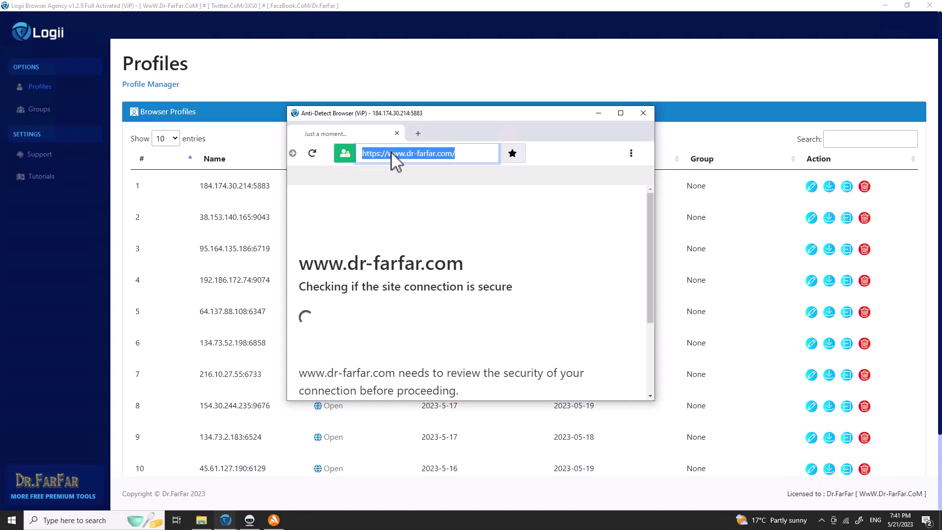
type("bing.com")
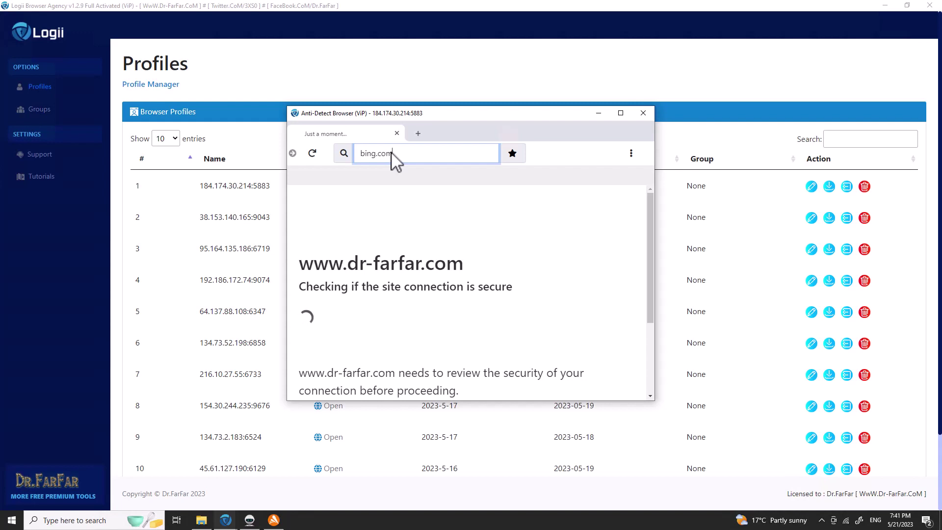
key("Return")
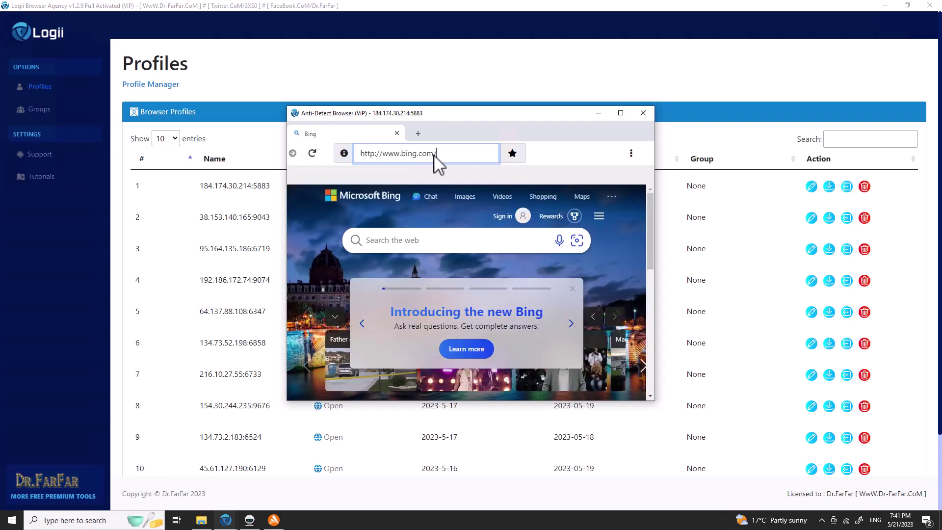
Reposition the profile browser window and navigate the Bing tab to google.com.
left_click_drag(483, 115, 499, 91)
left_click(435, 109)
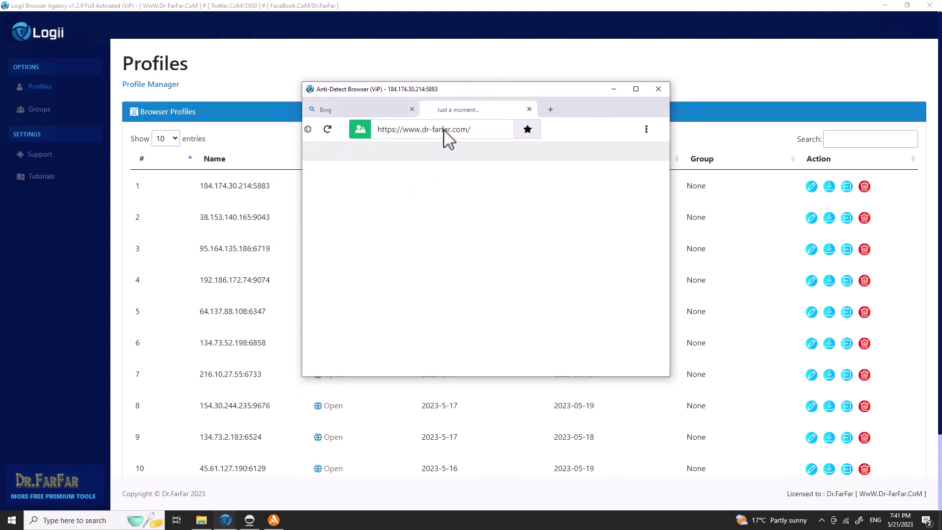
left_click(381, 109)
left_click(447, 130)
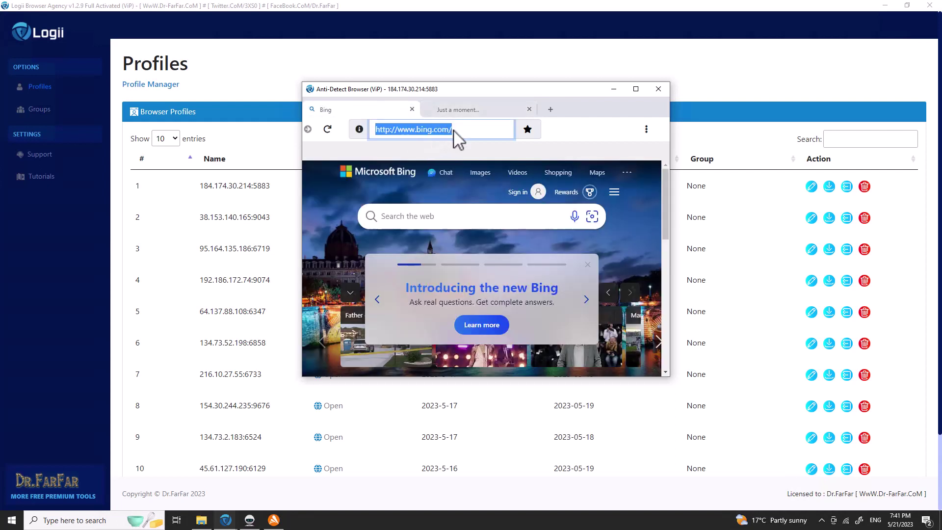
type("google.com")
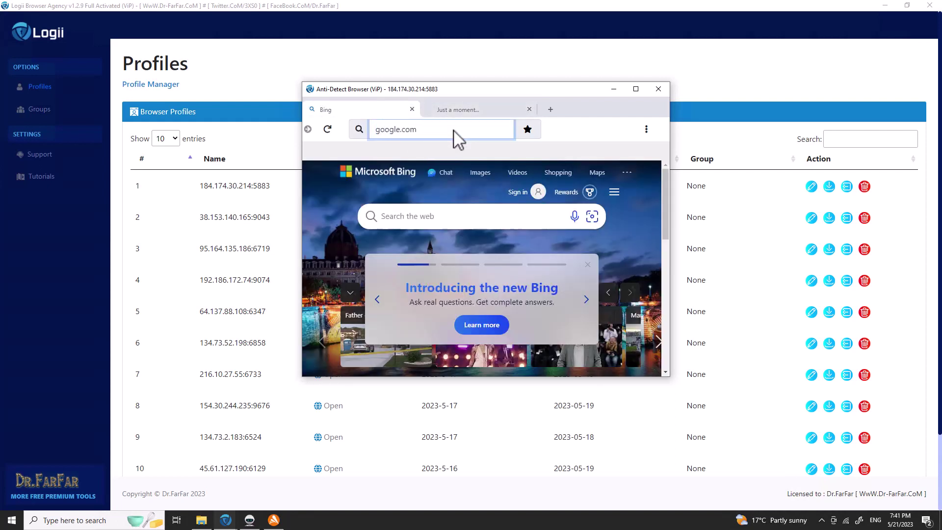
key("Return")
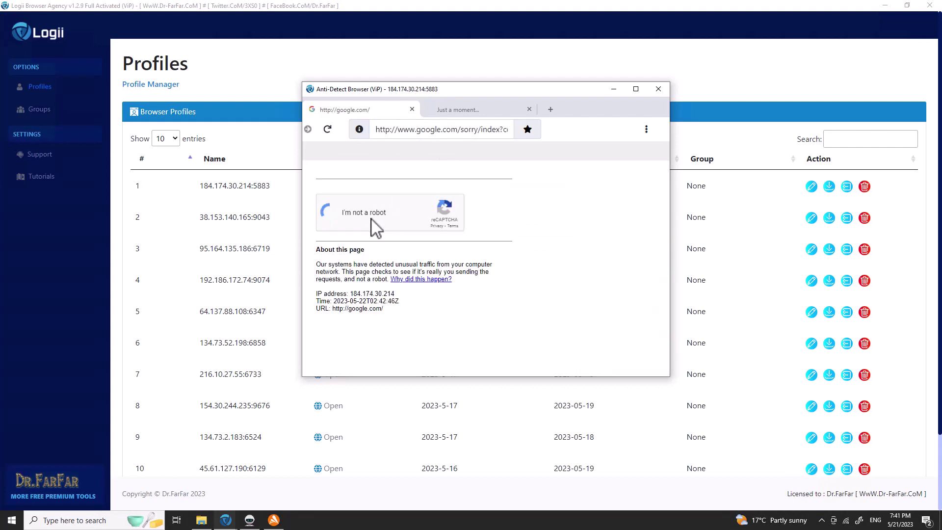
Mark the fire hydrant images in the reCAPTCHA challenge and submit them.
left_click(461, 258)
left_click(461, 349)
left_click(411, 300)
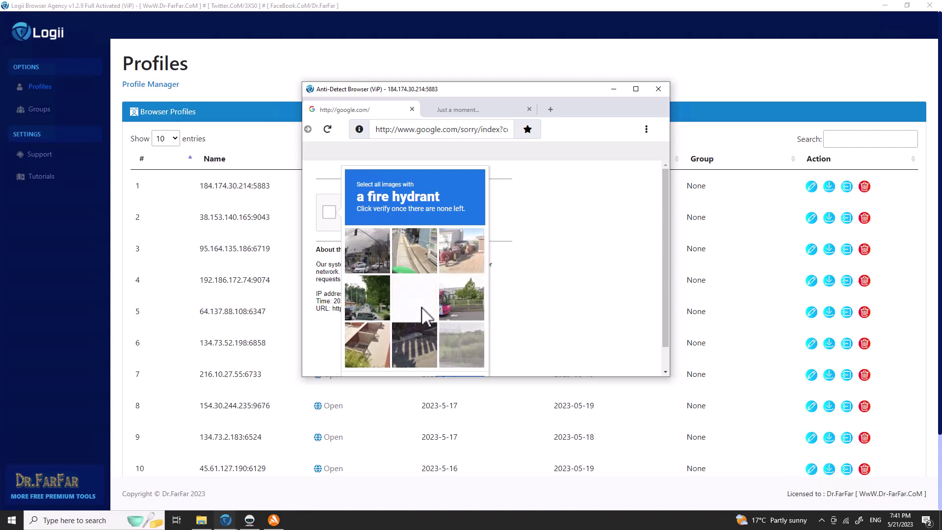
left_click(430, 309)
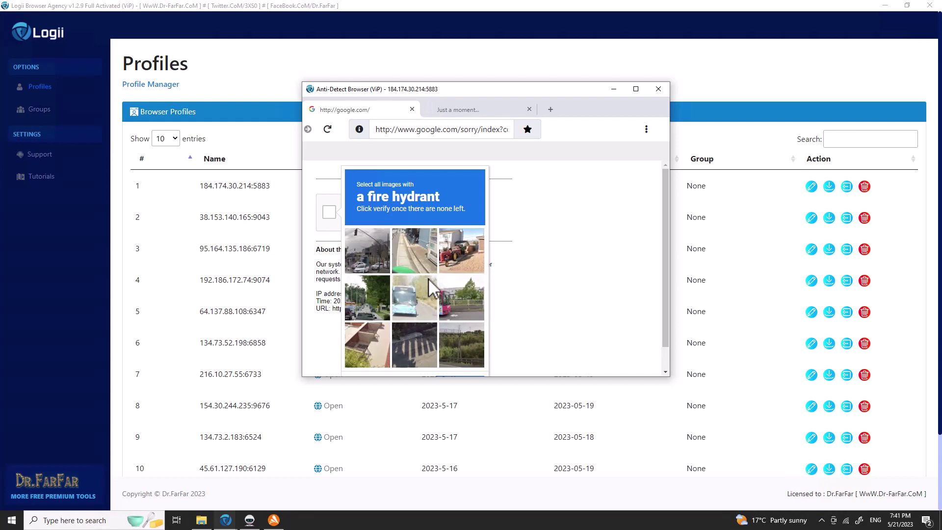
scroll(428, 278, "down", 1)
left_click(451, 363)
Mark the bicycle images to pass the check, then start a Google search.
left_click(460, 223)
left_click(415, 271)
left_click(461, 275)
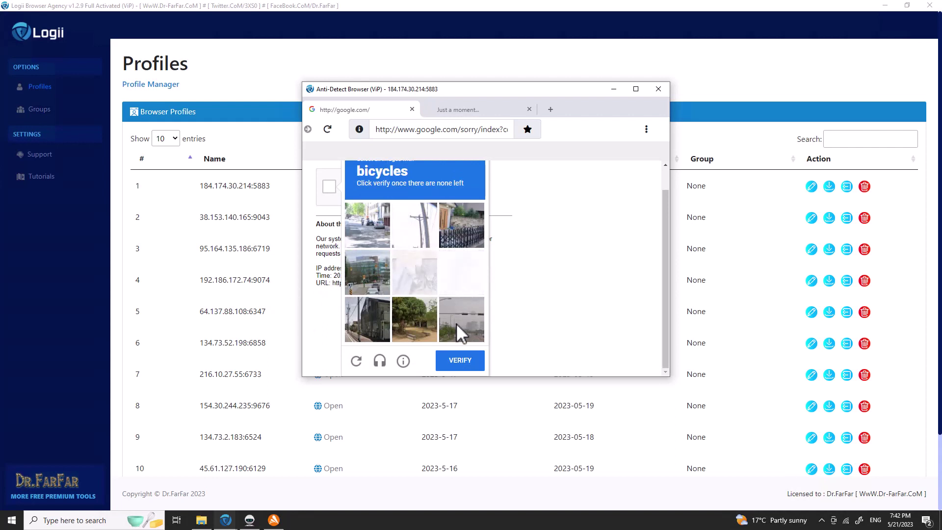
left_click(460, 360)
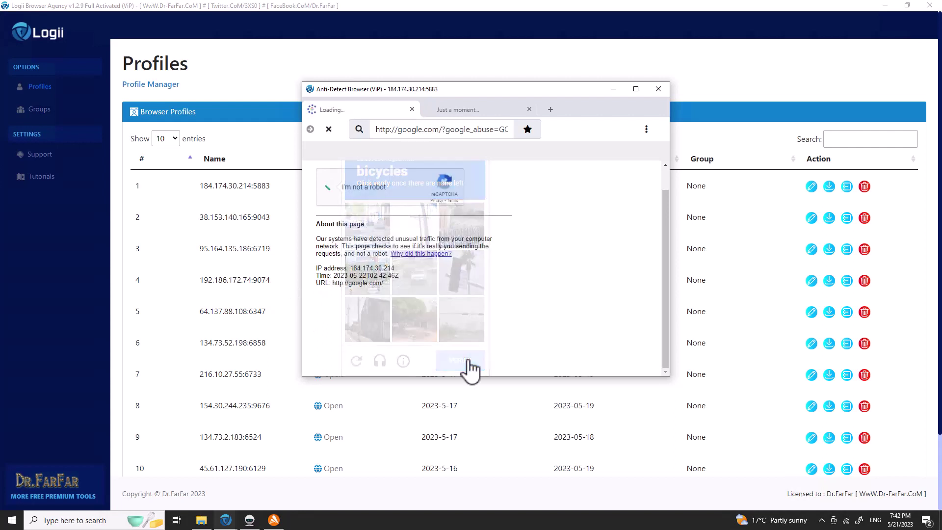
left_click(483, 295)
Search Google for 'whats my ip' and highlight the reported IP 184.174.30.214.
type("wha")
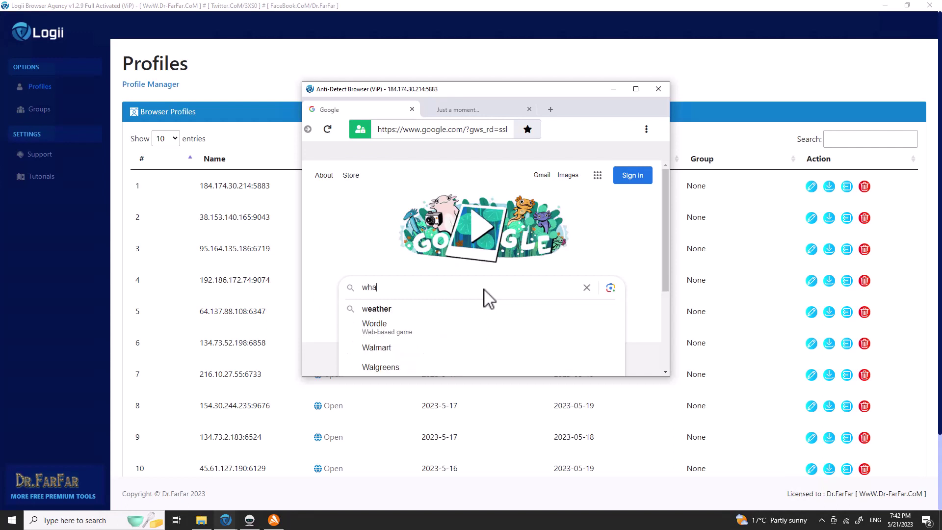
type("ts my ip")
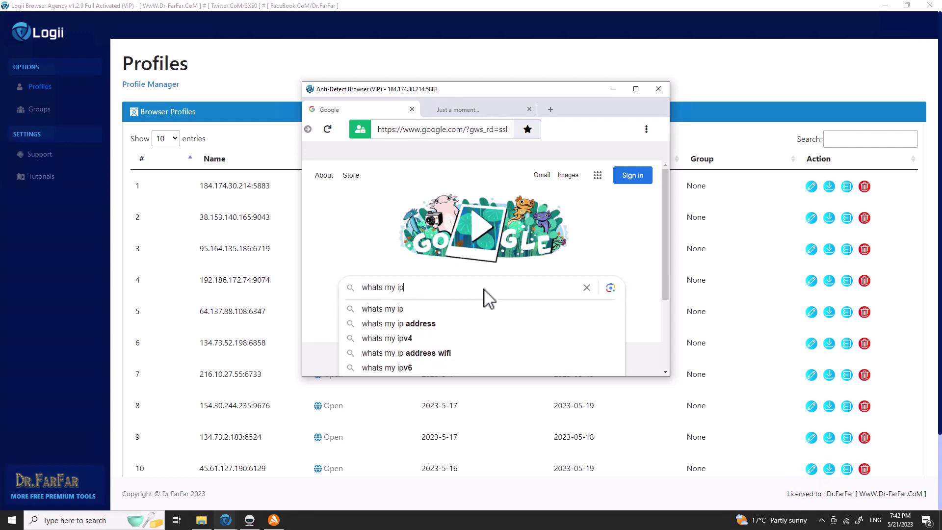
key("Return")
left_click_drag(393, 295, 322, 293)
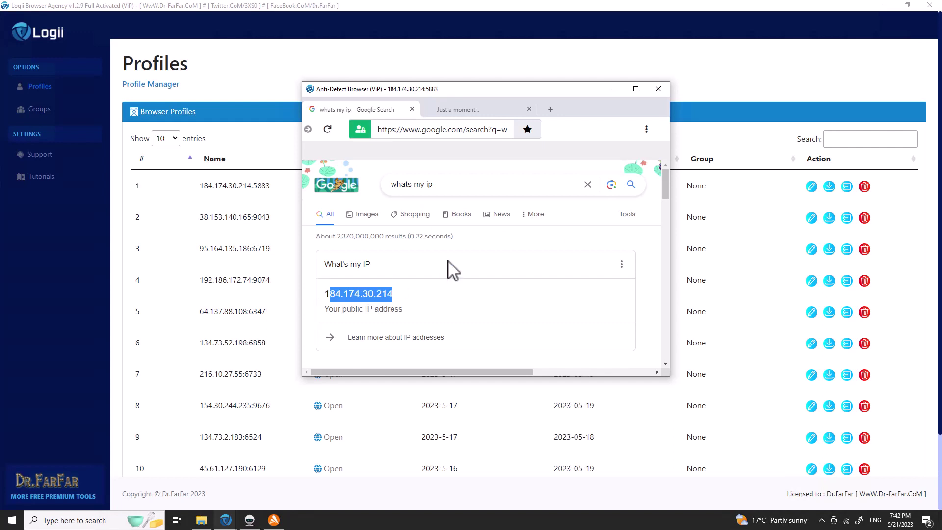
Open the whatismyipaddress.com result and maximize the profile browser window.
scroll(421, 256, "down", 5)
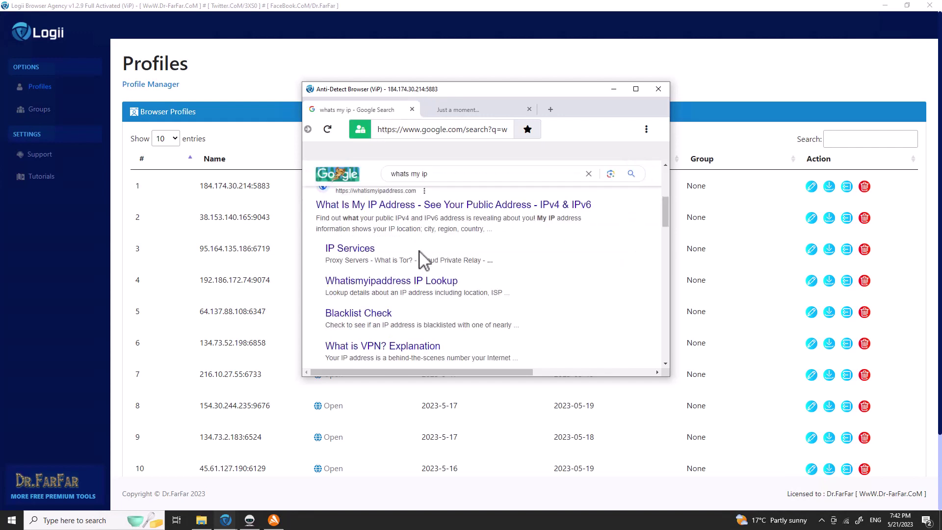
left_click(448, 206)
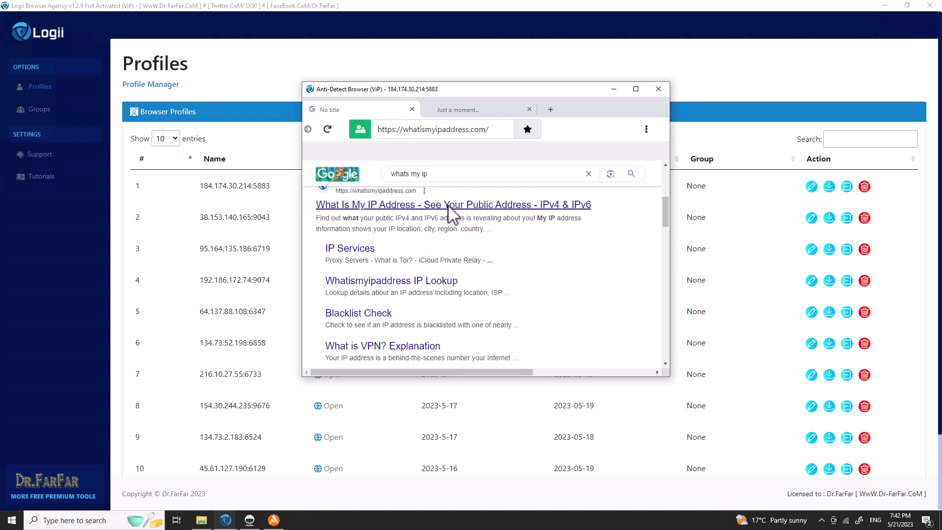
scroll(460, 222, "down", 3)
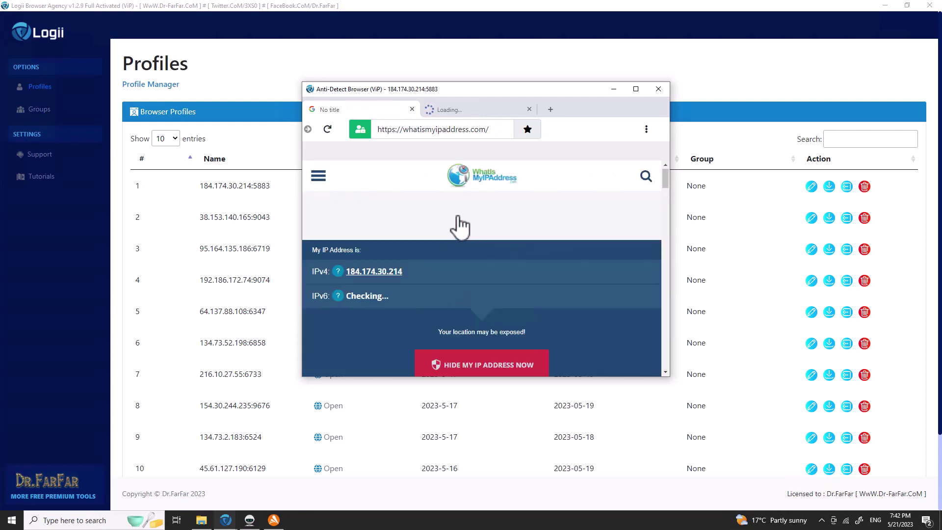
scroll(458, 225, "down", 4)
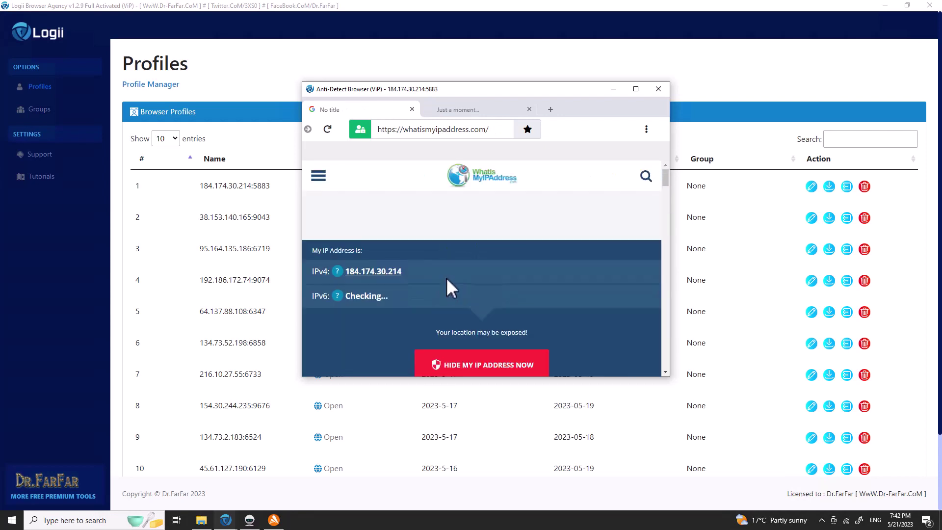
left_click(635, 90)
Replace the address with the pasted YouTube playlist link so 'how to use Pinflux 2 Agency' plays.
left_click(314, 48)
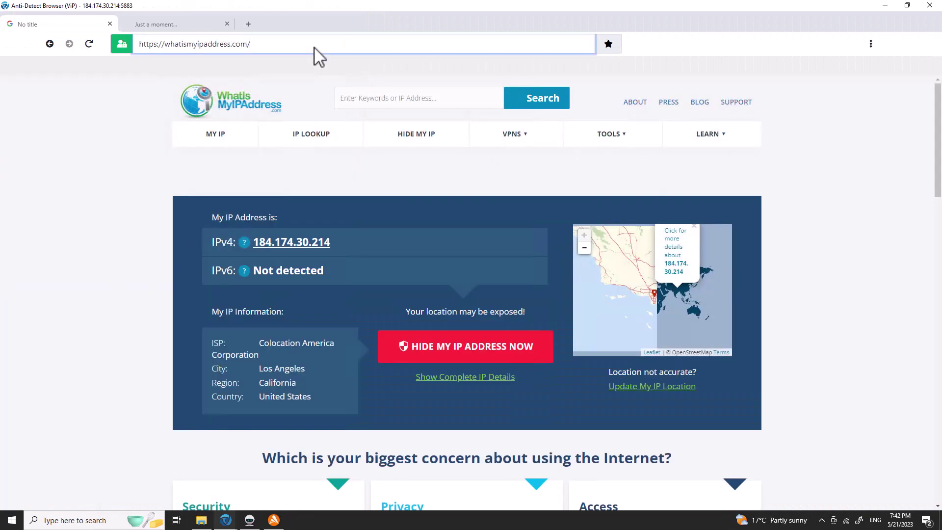
key("ctrl+a")
type("https://www.youtube.com/playlist?list=PL2srsWIyETvWTiSykOCGJ1r21snXEfE0")
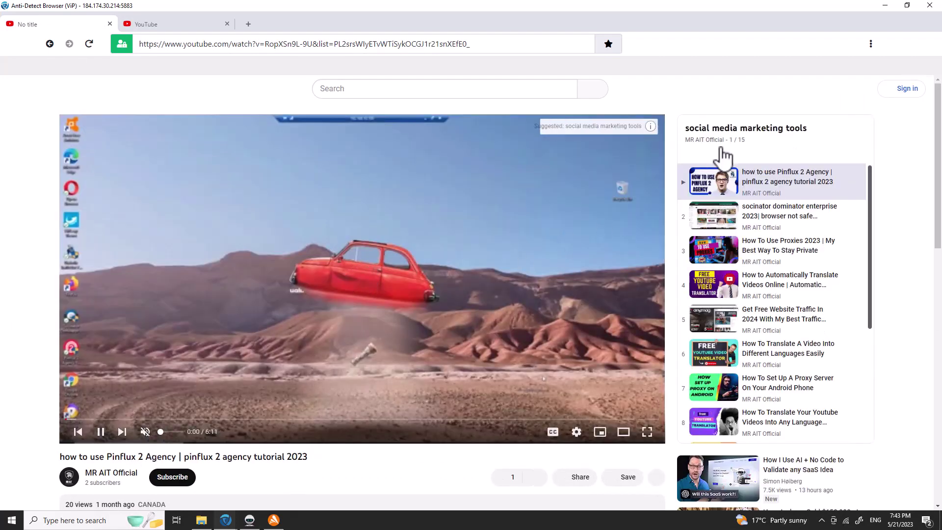
left_click_drag(935, 105, 919, 27)
Go to mrait.ca in the maximized browser and open the 5 Most Happy Things article.
left_click(907, 5)
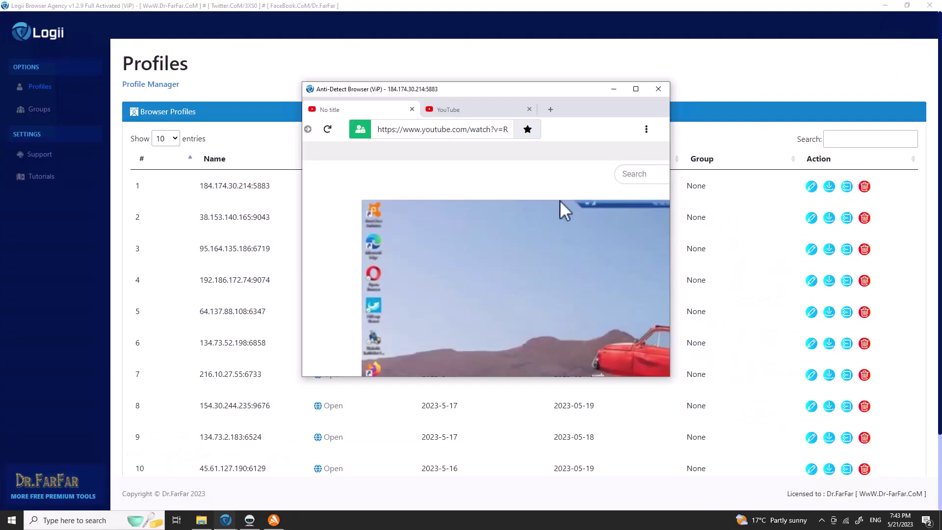
left_click(464, 110)
left_click(475, 131)
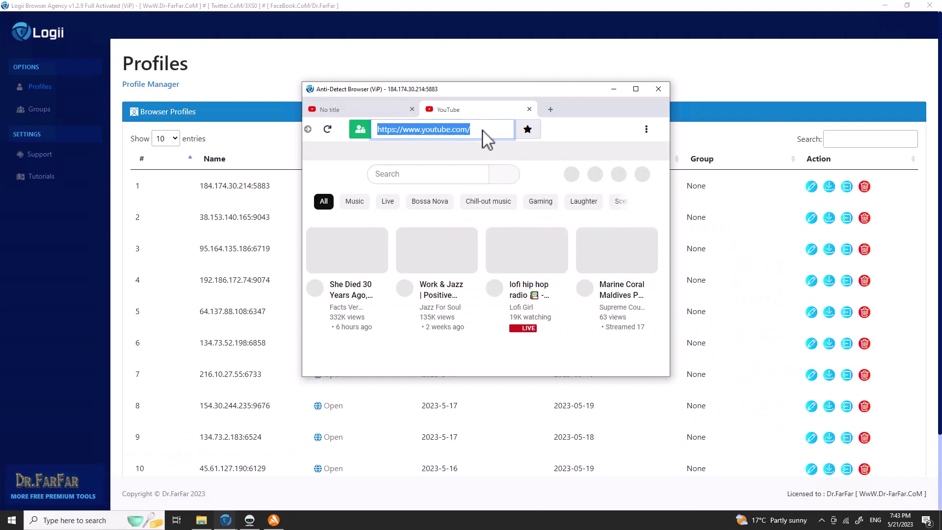
type("mrait.ca")
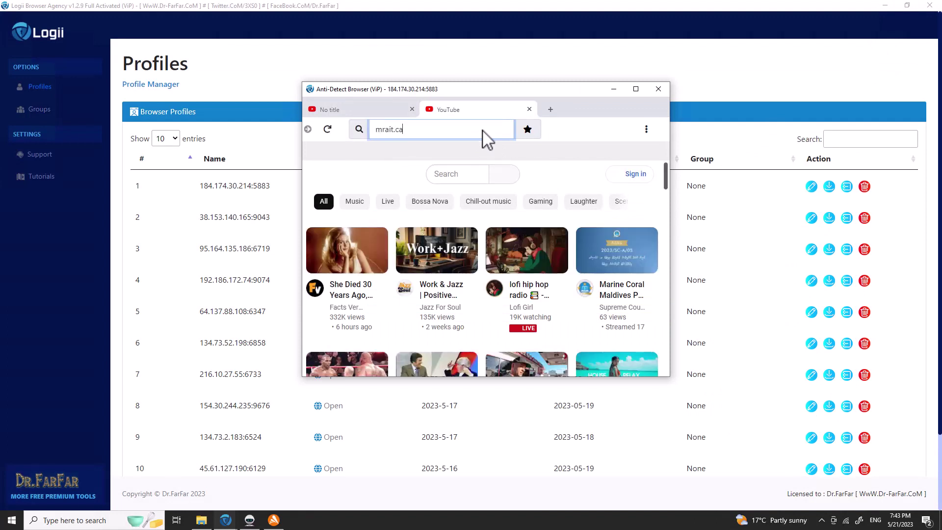
key("Return")
left_click(636, 89)
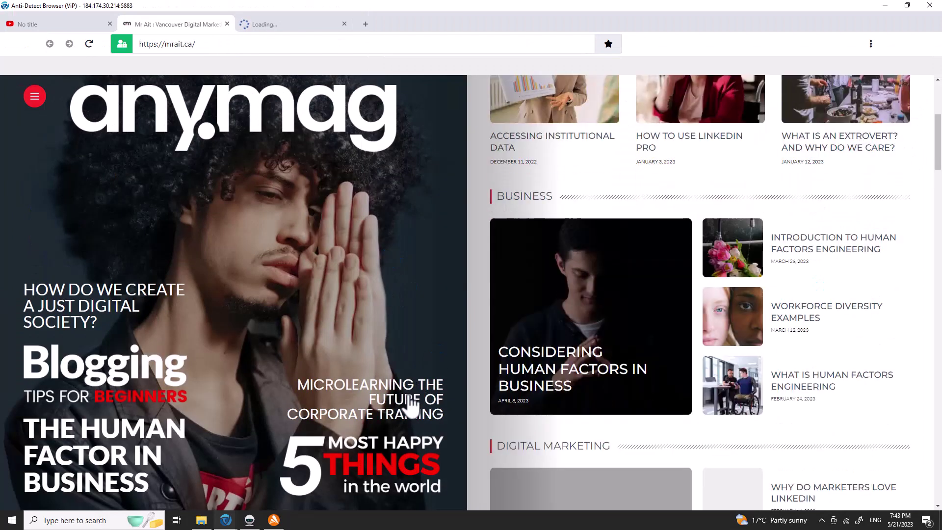
scroll(402, 421, "down", 1)
left_click(385, 468)
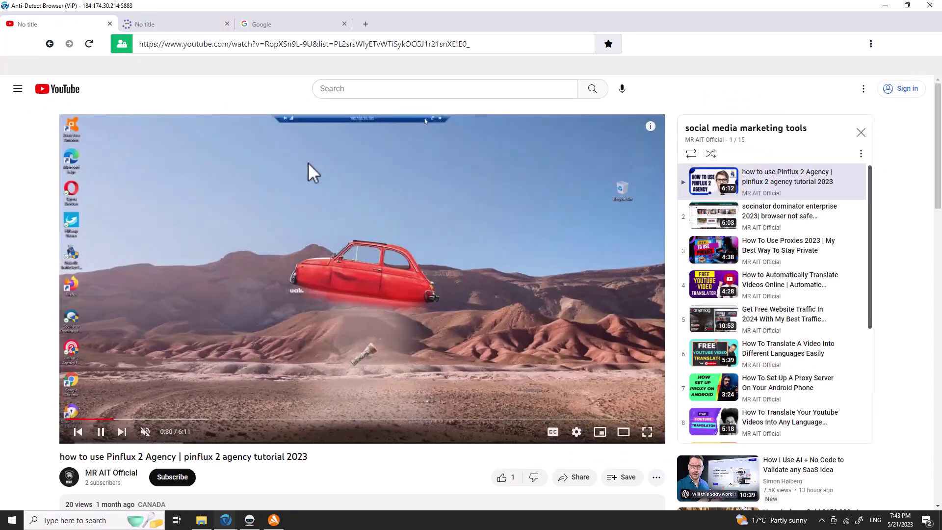
Scroll through the article, switch to the Google tab, and move the restored window aside.
left_click(190, 25)
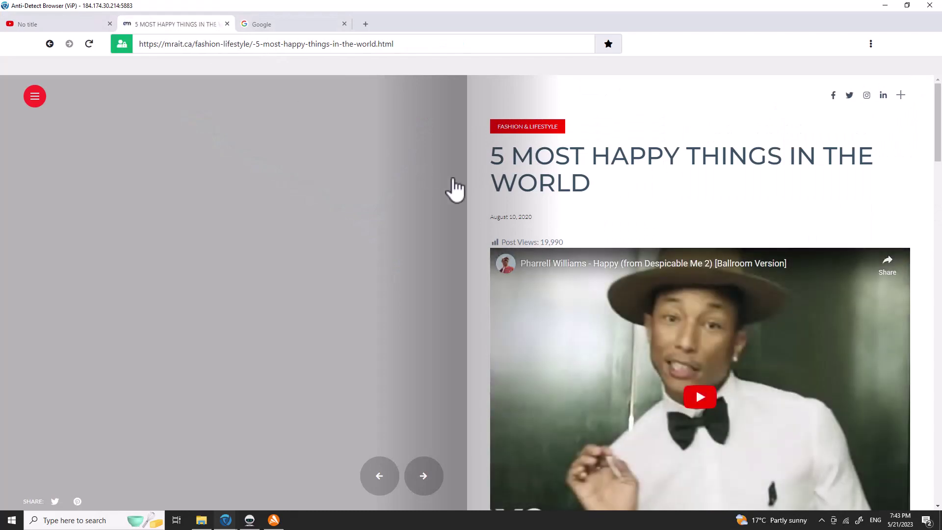
scroll(793, 174, "down", 10)
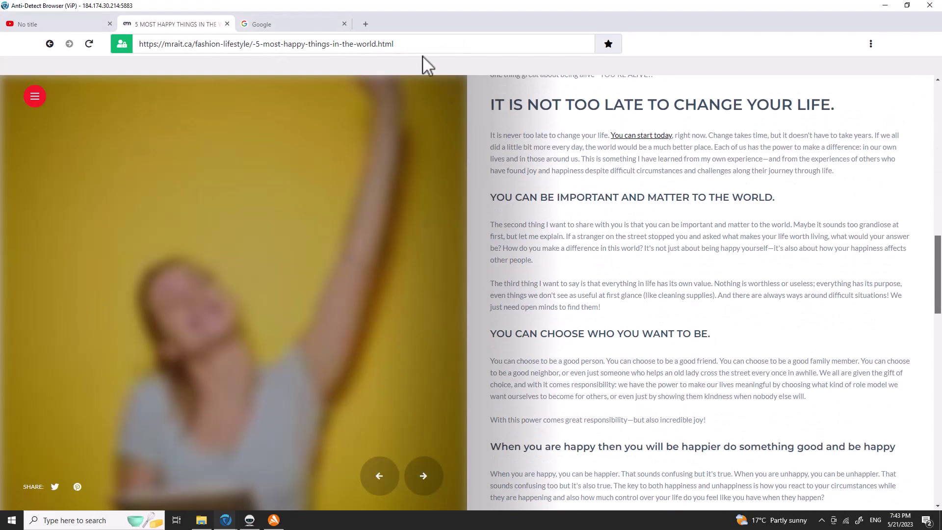
left_click(310, 23)
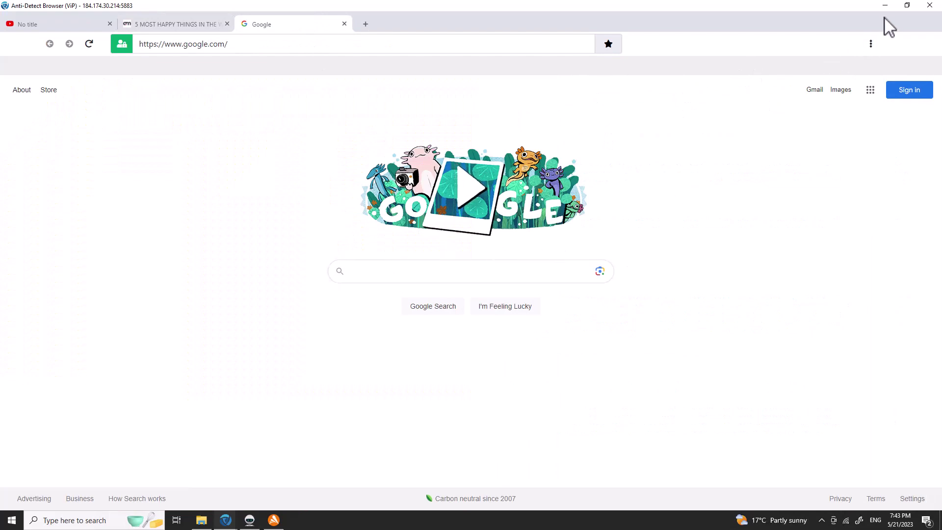
left_click(907, 6)
left_click_drag(604, 92, 731, 221)
Launch profile 38.153.140.165:9043 and play all of its social media marketing tools playlist.
left_click(775, 214)
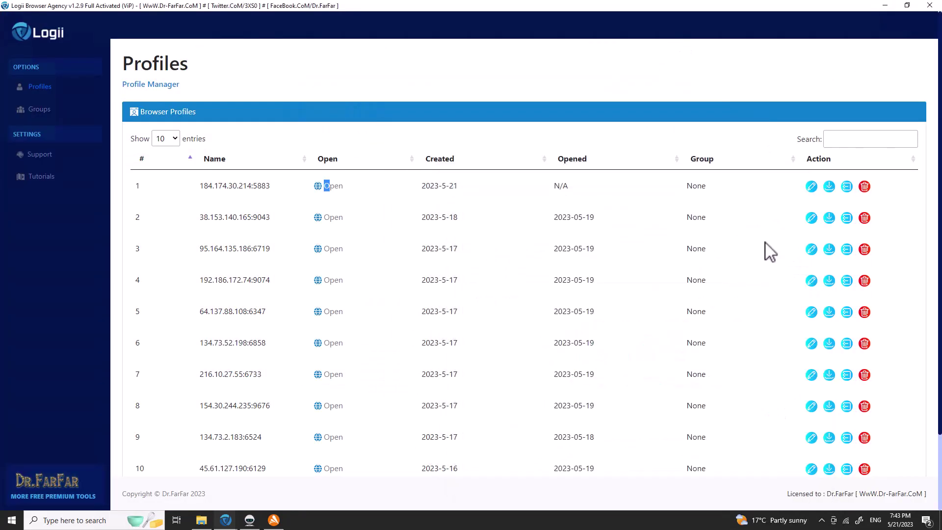
left_click(330, 218)
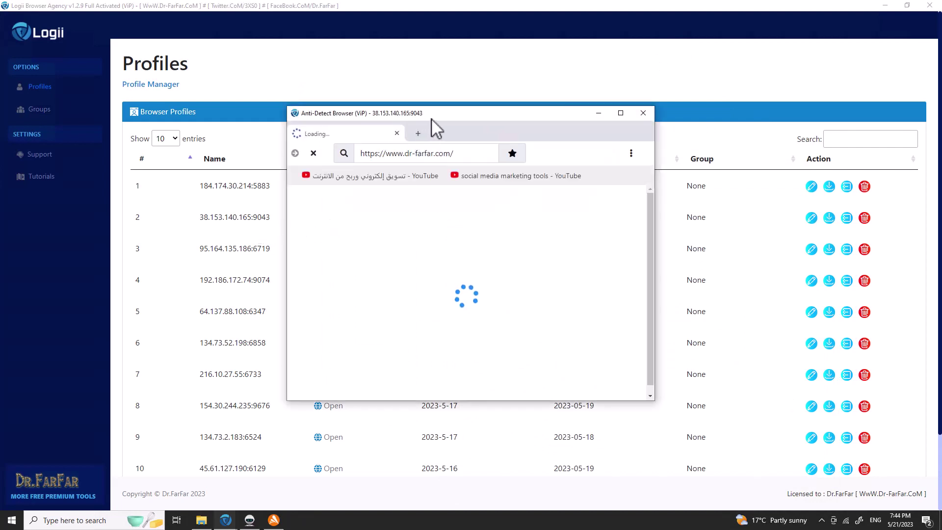
left_click(489, 177)
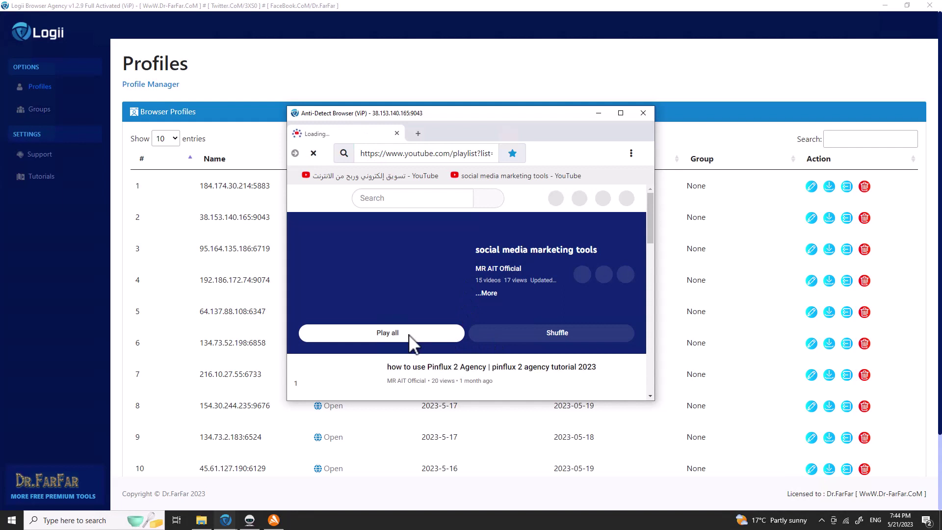
left_click(409, 336)
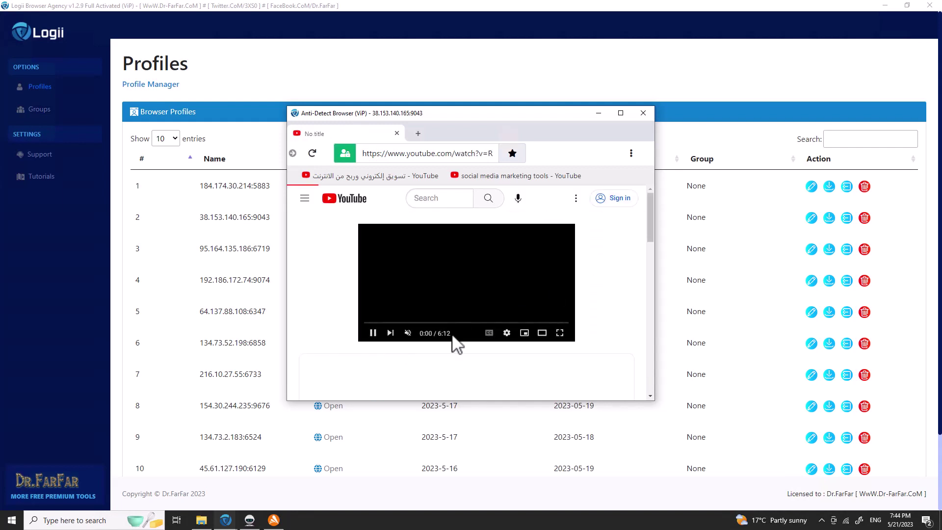
Launch profile 134.73.52.198:6858 and play its saved Pinflux 2 Agency tutorial video.
left_click(598, 113)
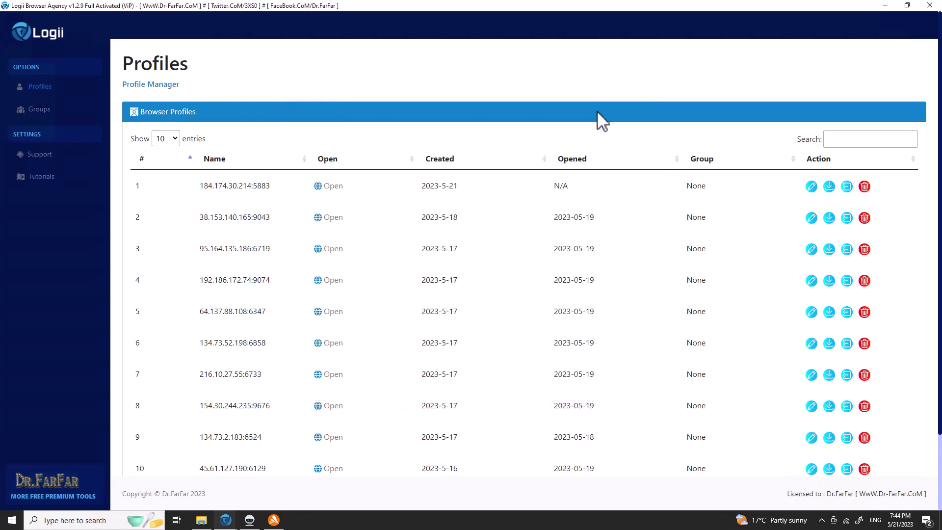
scroll(499, 334, "down", 2)
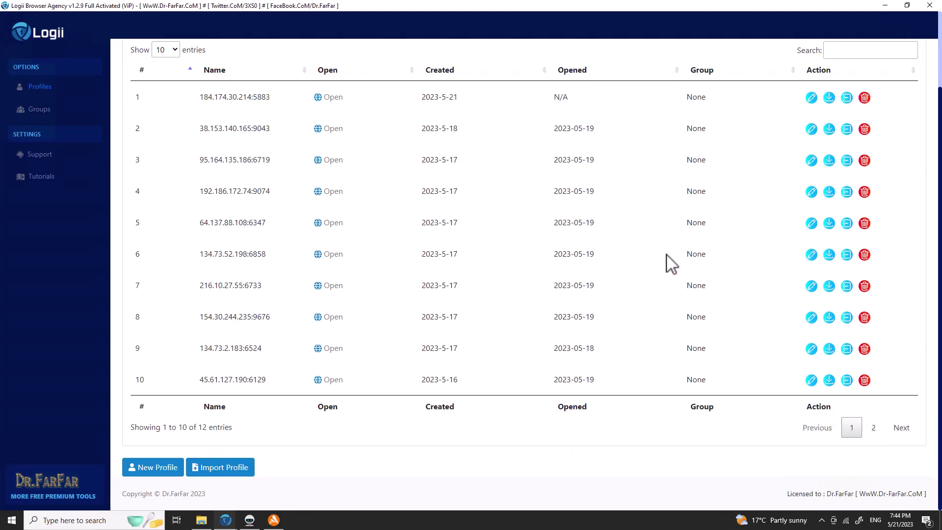
left_click(333, 255)
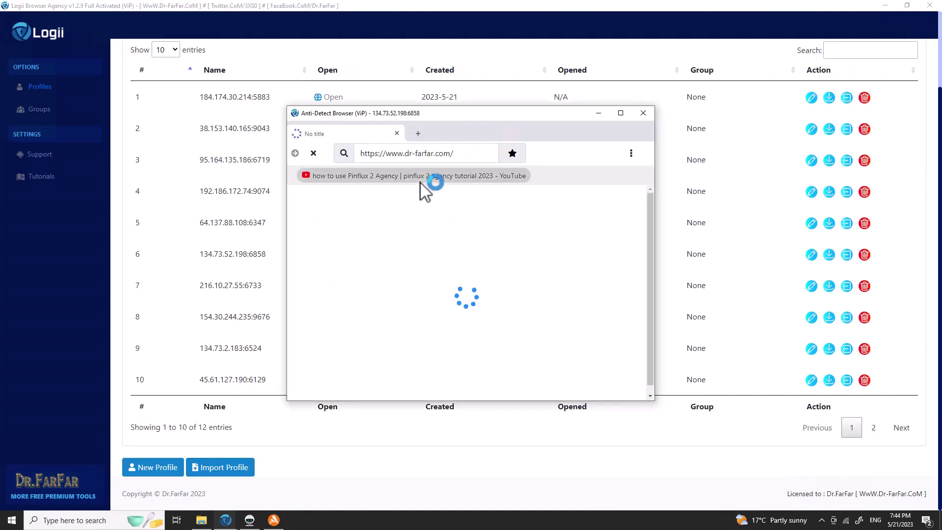
left_click(421, 178)
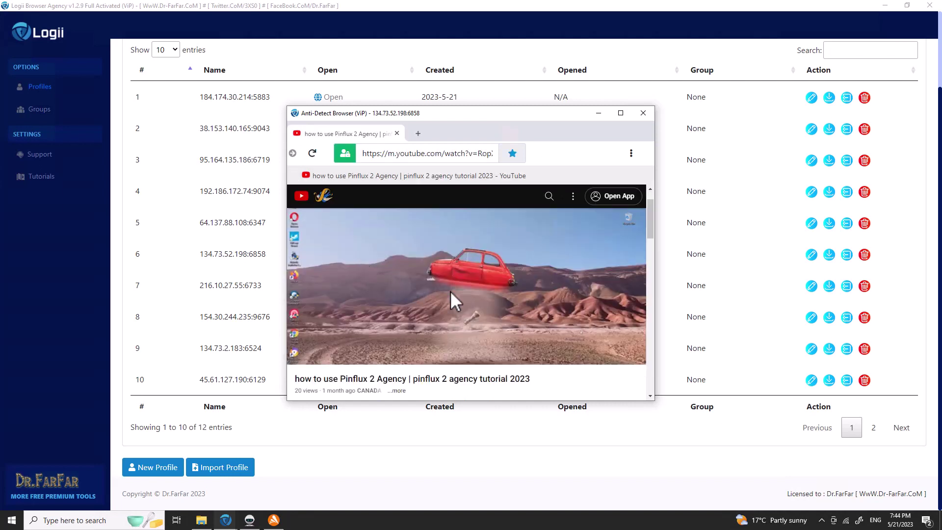
left_click(357, 313)
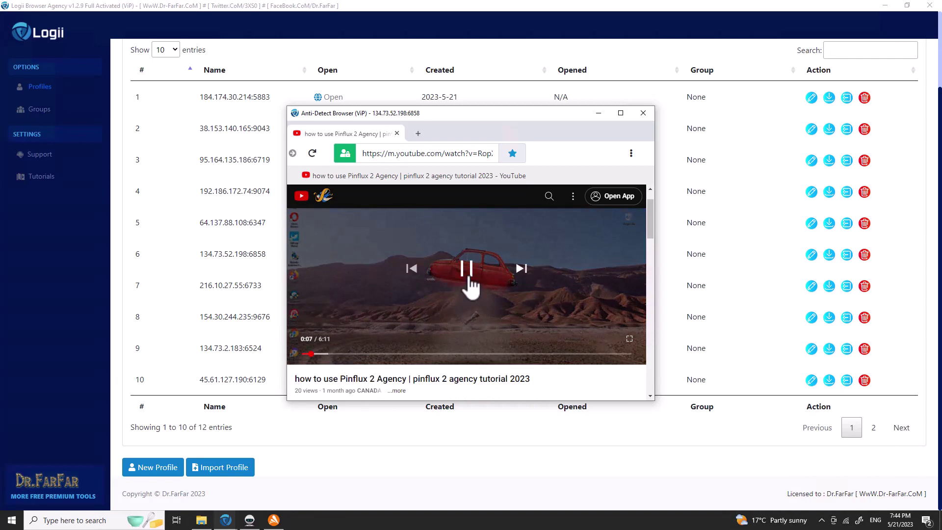
scroll(461, 282, "down", 2)
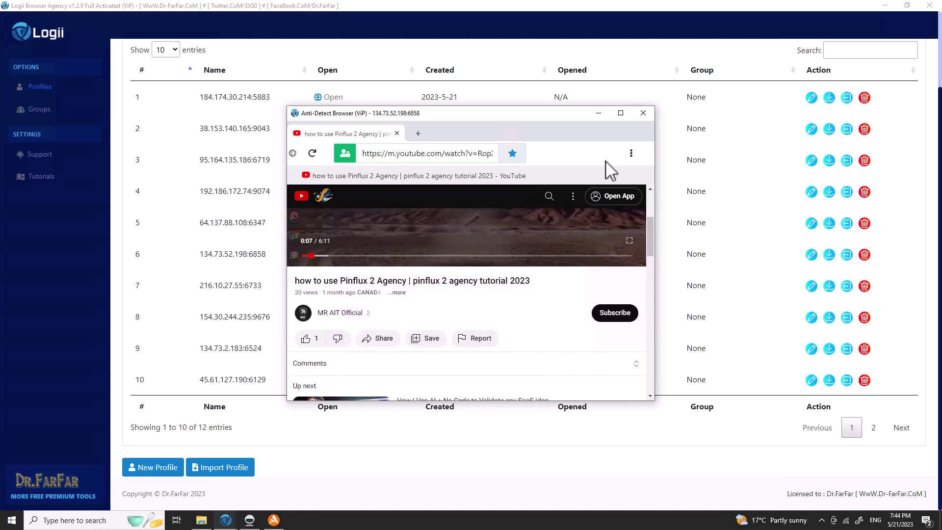
Maximize and restore the browser window, then check the remote audio volume in the tray.
left_click(621, 113)
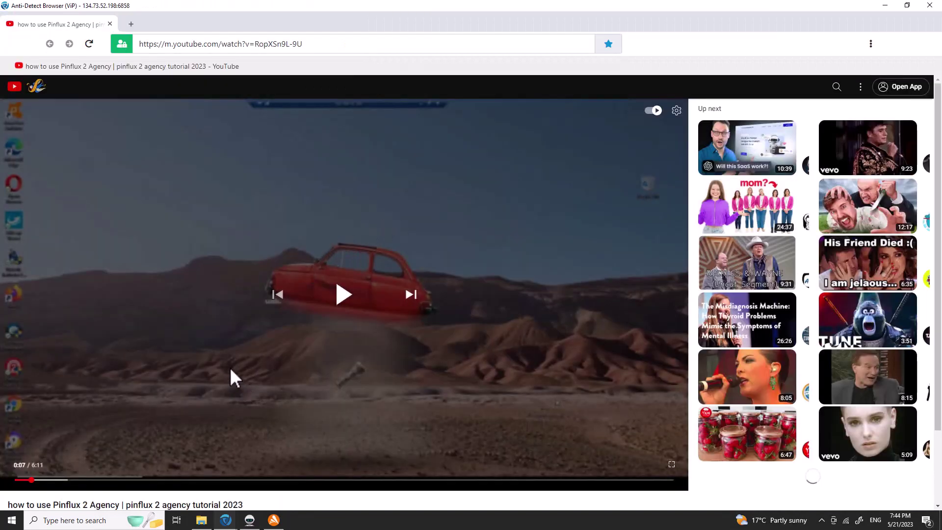
left_click(907, 6)
scroll(421, 317, "down", 2)
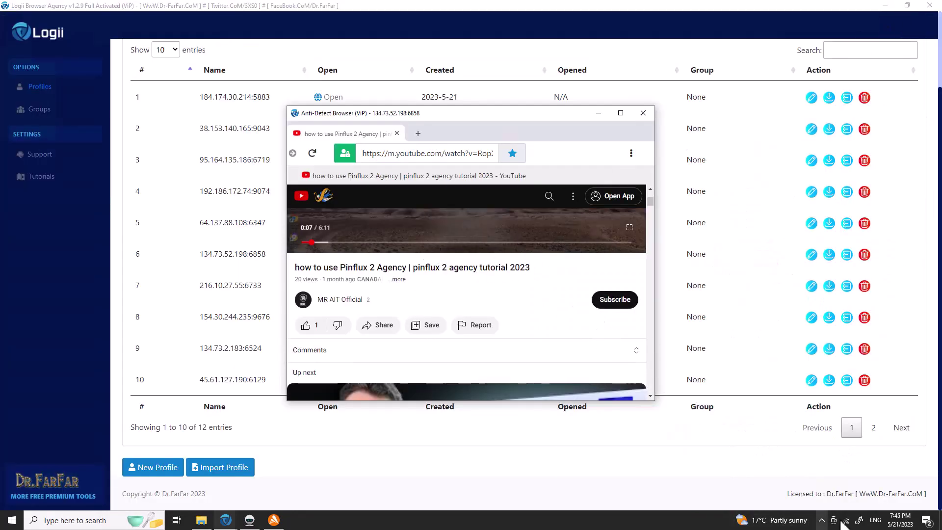
left_click(822, 520)
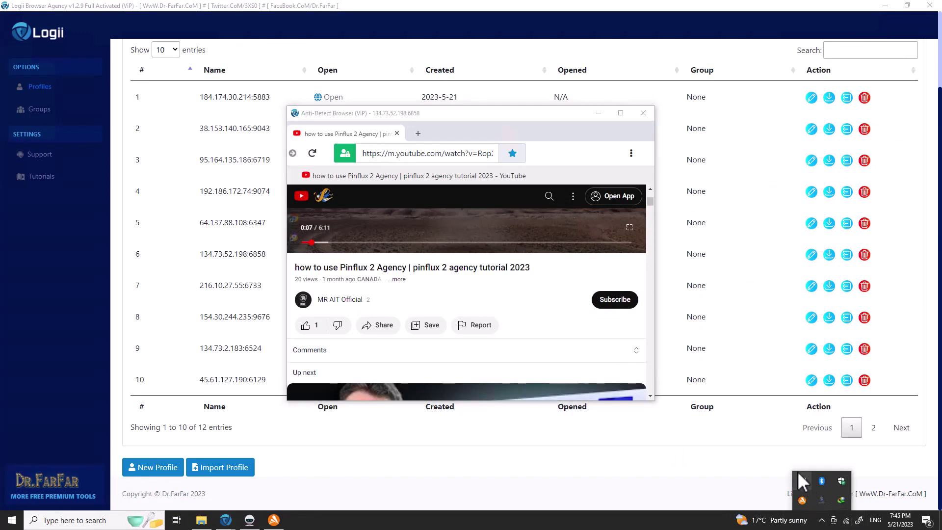
left_click(797, 471)
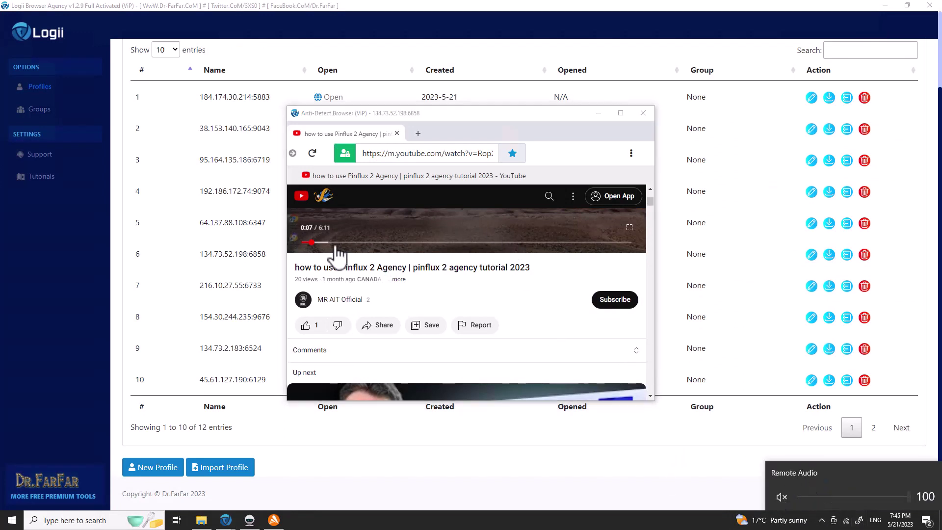
left_click(452, 220)
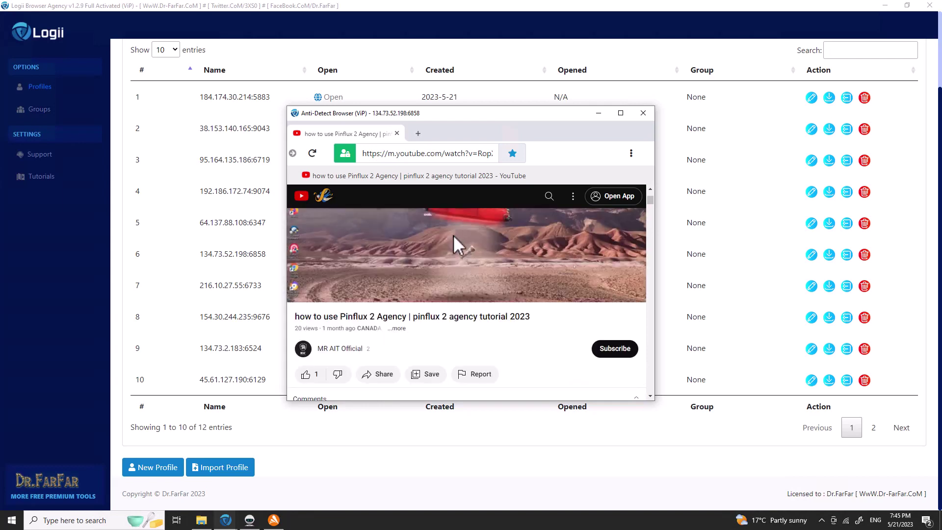
left_click_drag(650, 201, 650, 262)
Open a new tab, load google.com, then go to the bing.com search page.
left_click(417, 134)
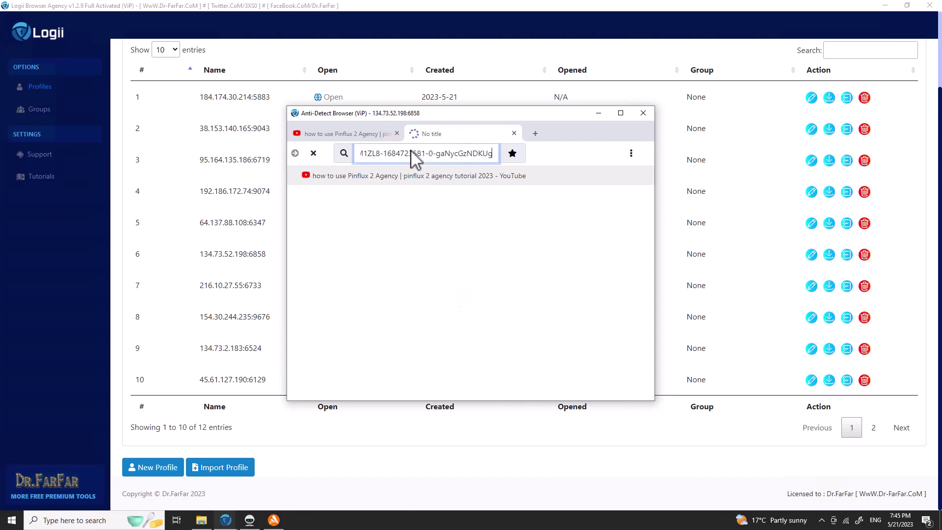
left_click(414, 155)
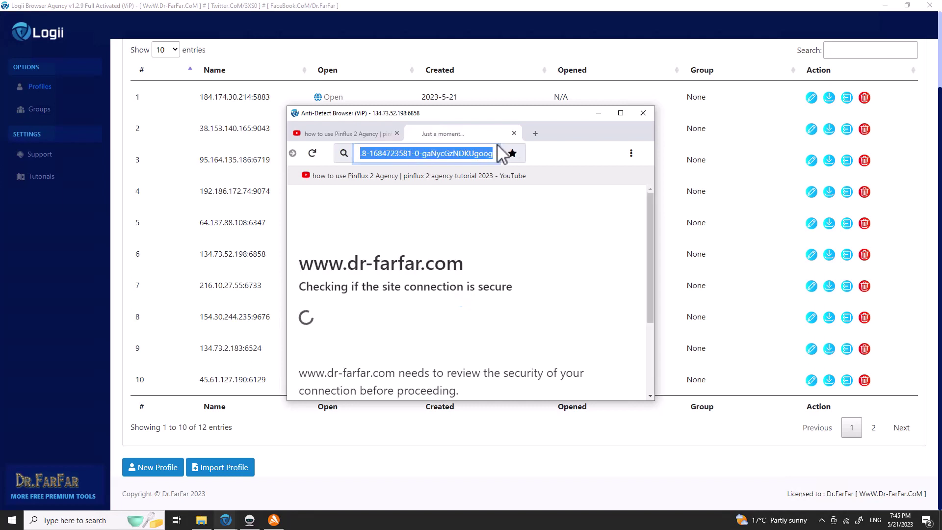
type("google.com")
key("Return")
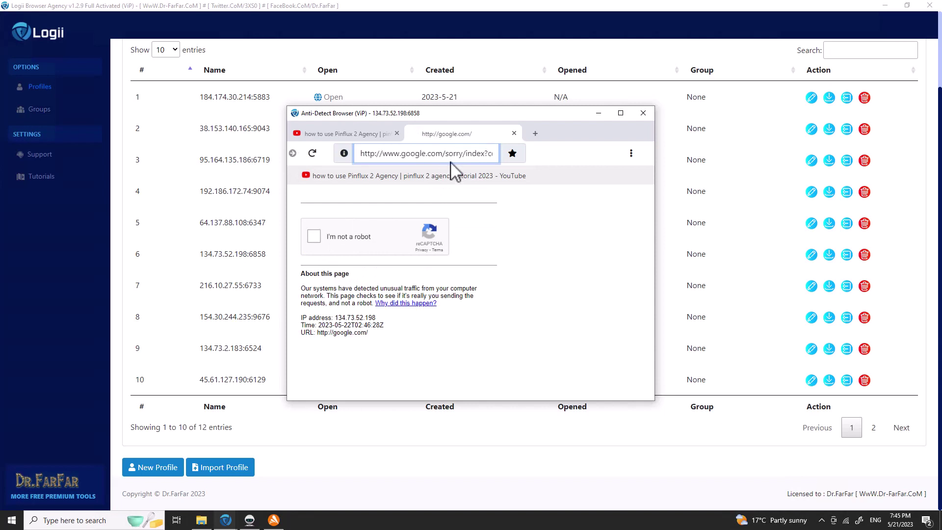
key("ctrl+a")
type("bing")
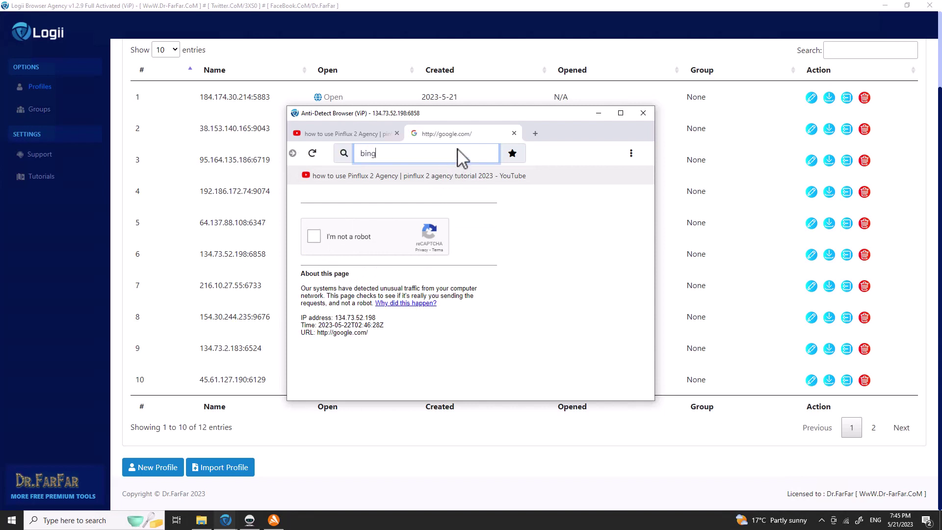
key("Return")
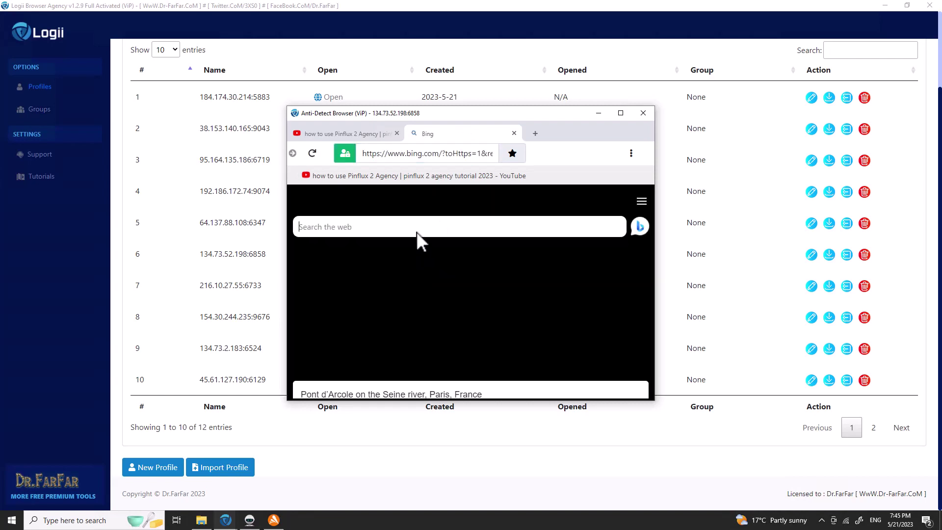
left_click(416, 231)
type("whats my ip")
key("Return")
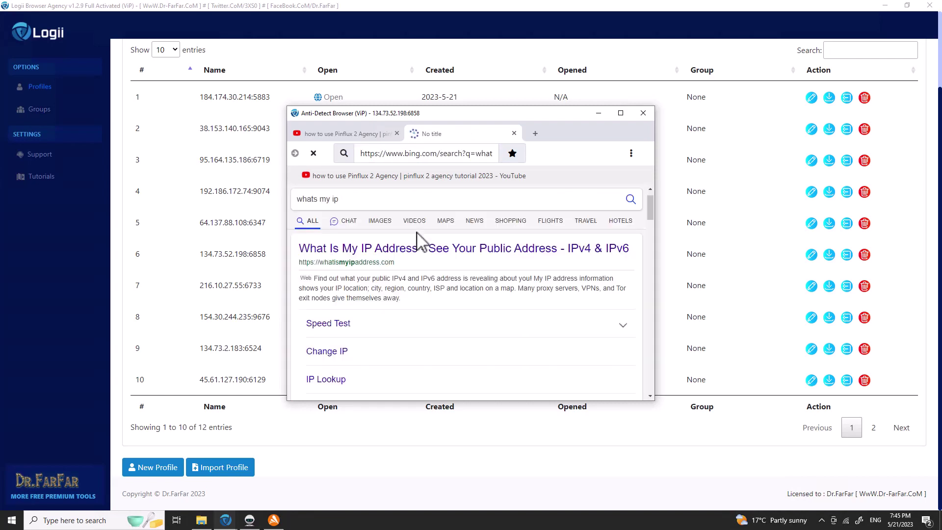
left_click(404, 250)
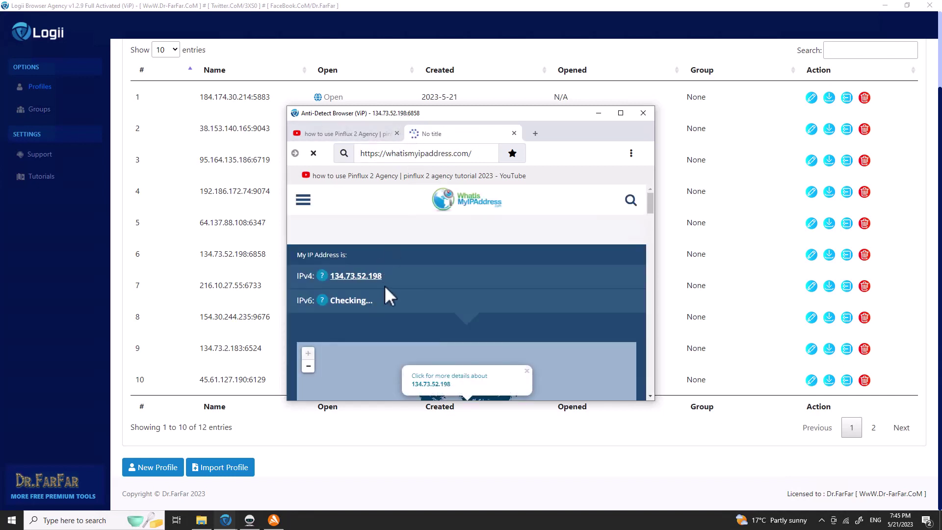
mouse_move(650, 204)
left_mouse_down()
mouse_move(653, 228)
mouse_move(649, 208)
left_mouse_up()
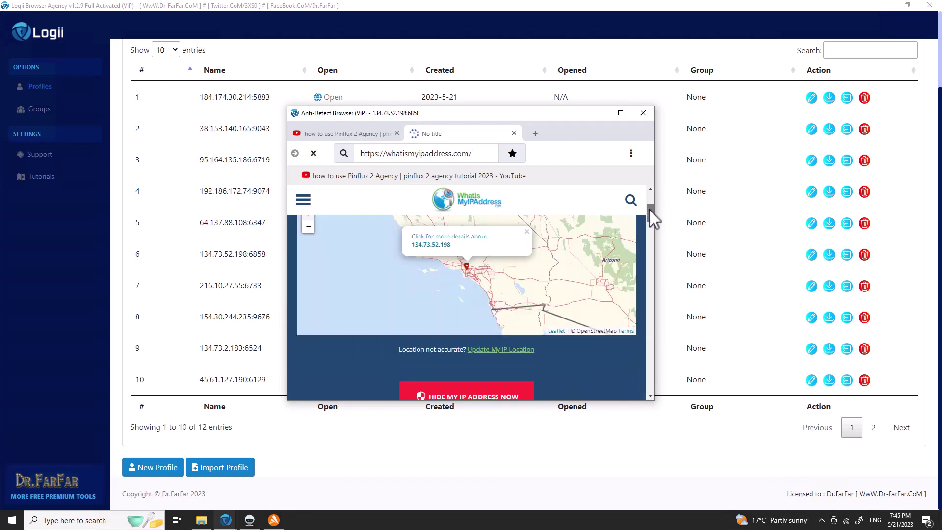
scroll(491, 254, "down", 1)
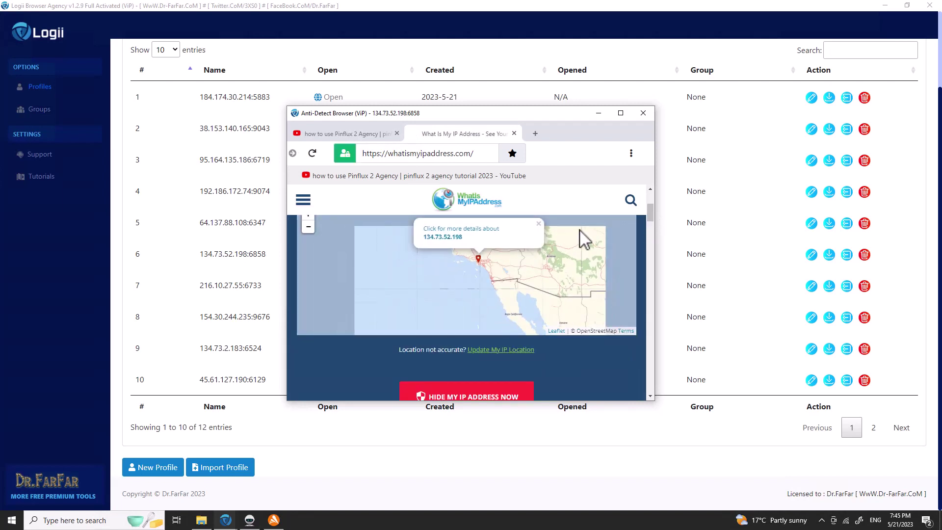
scroll(626, 304, "down", 3)
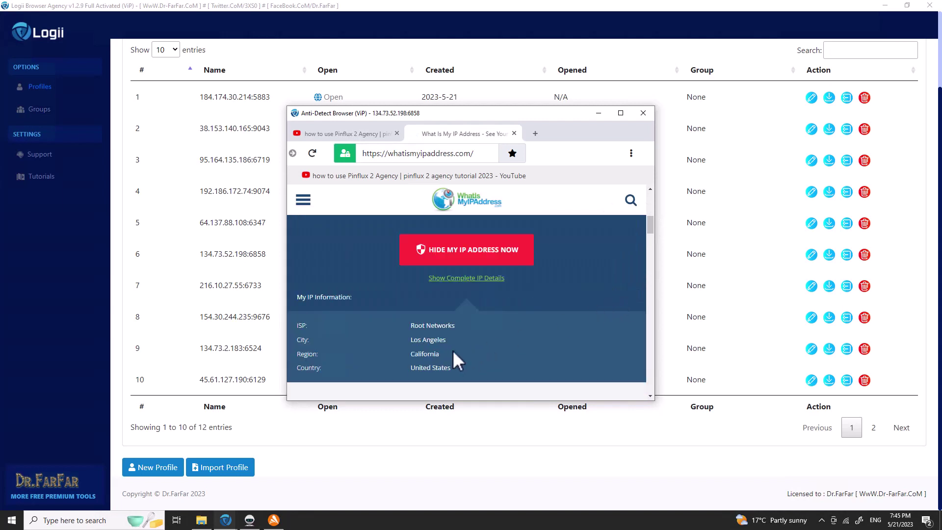
scroll(449, 351, "down", 4)
Compare the YouTube and IP tabs, hide the profile browser, and dismiss the Avast notification.
left_click(362, 140)
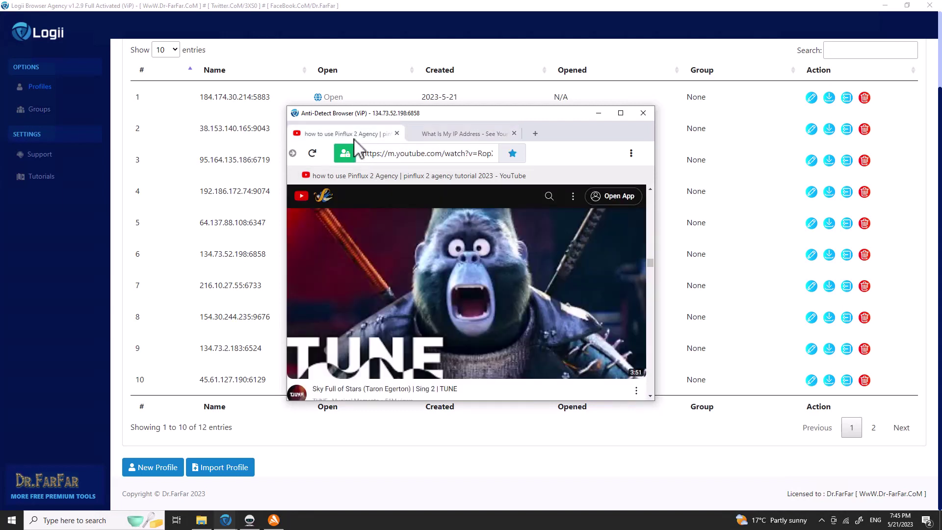
left_click(434, 134)
left_click_drag(653, 239, 650, 188)
left_click(367, 132)
left_click(446, 135)
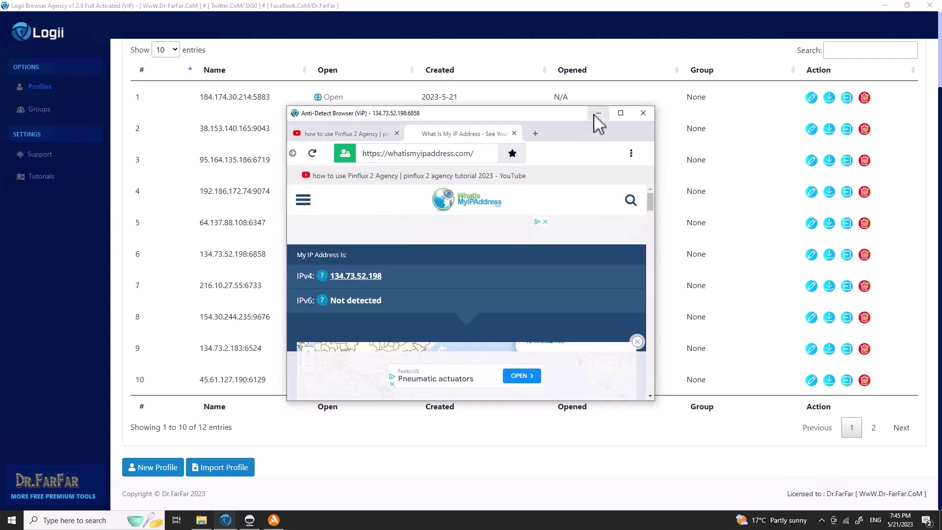
left_click(593, 114)
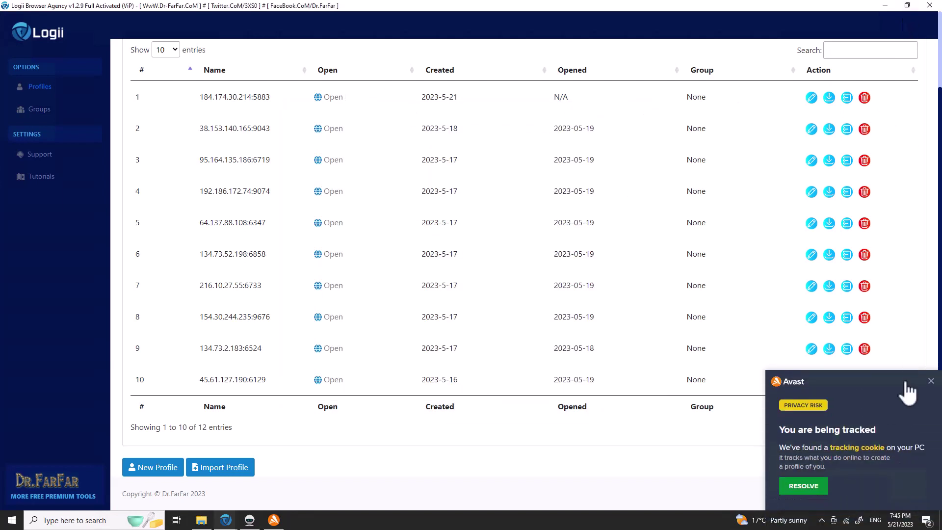
left_click(931, 381)
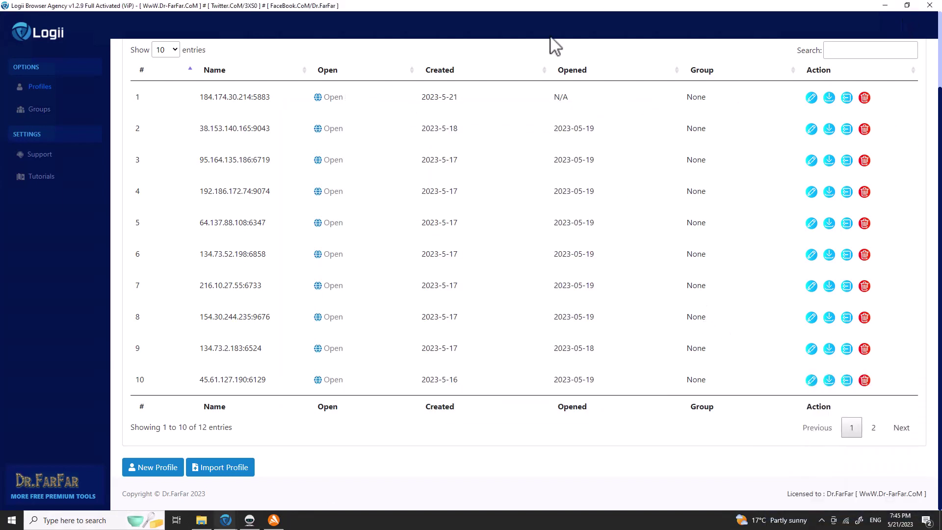
Check the Analytics realtime report's top-viewed page title locally, then return to the remote session.
left_click(598, 2)
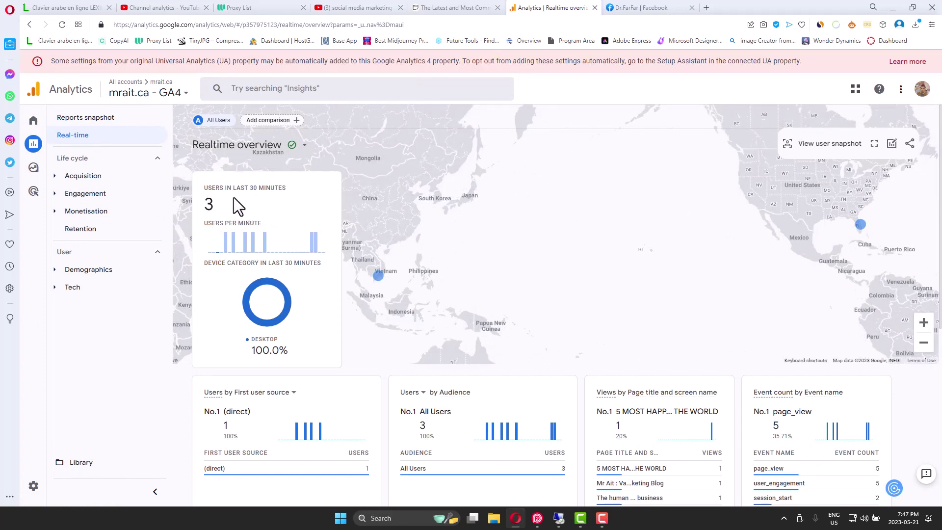
scroll(604, 218, "down", 5)
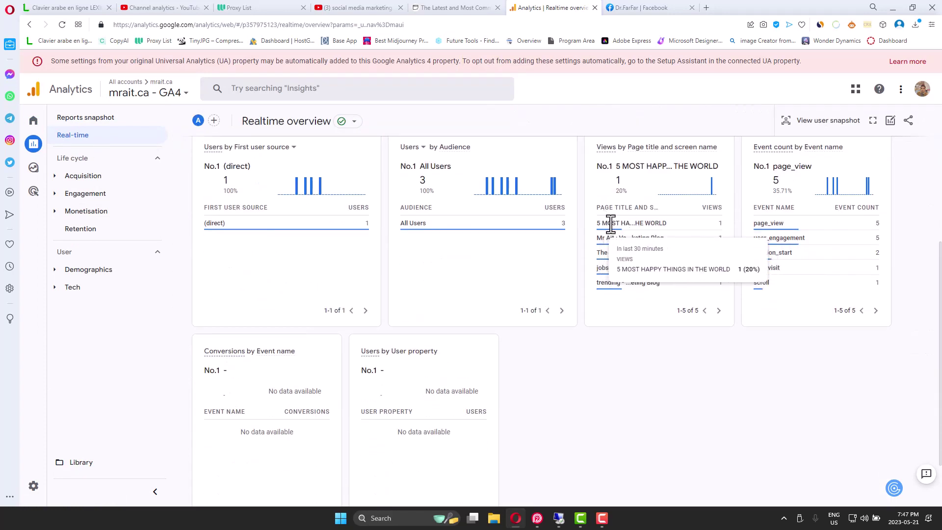
left_click_drag(597, 223, 660, 223)
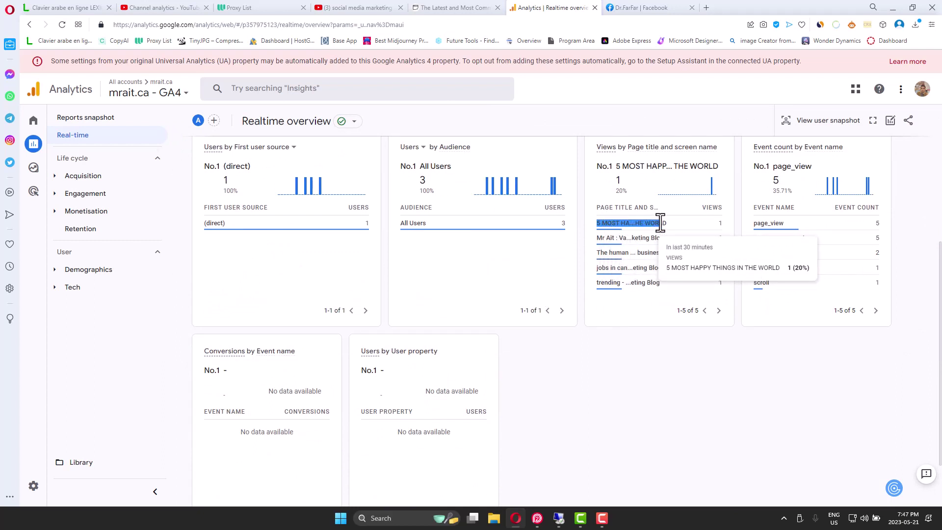
left_click_drag(660, 223, 660, 223)
left_click(559, 518)
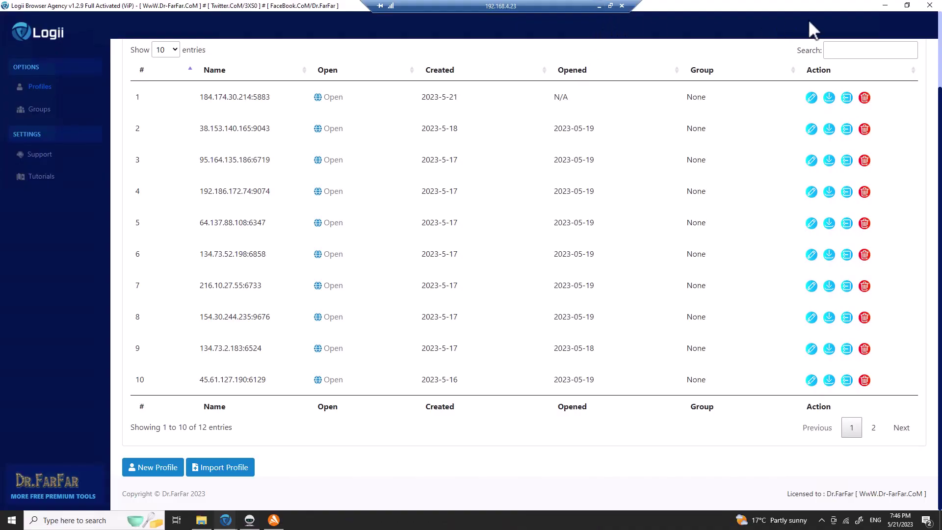
Select the mrait.ca article address in the 184.174.30.214 profile browser, then minimize it.
mouse_move(224, 521)
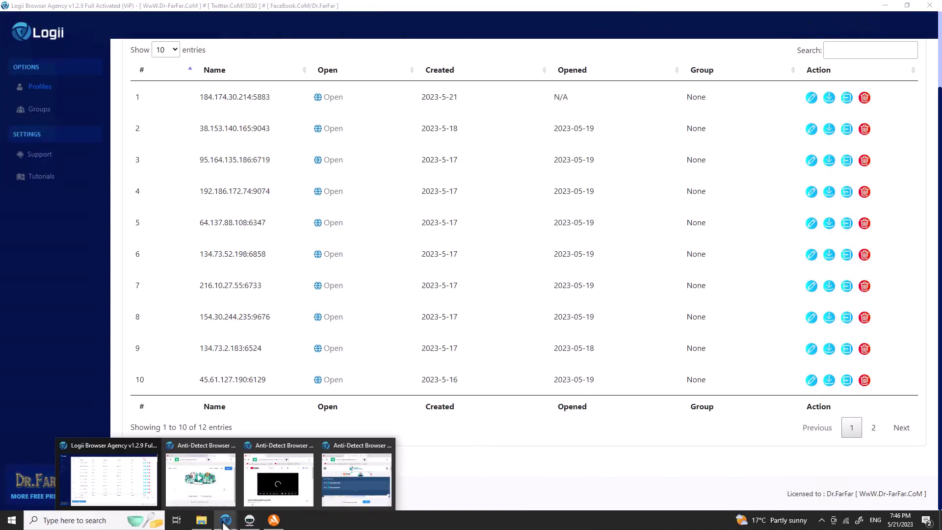
left_click(211, 476)
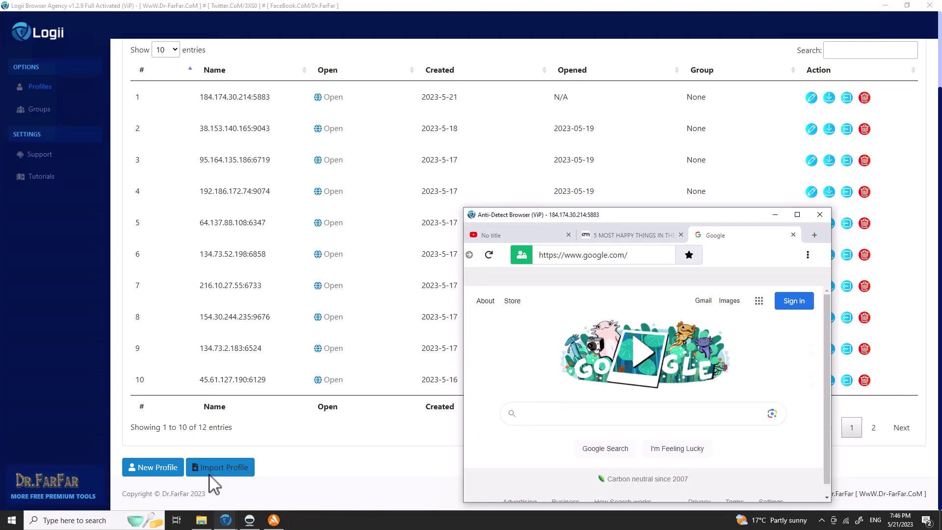
left_click(628, 230)
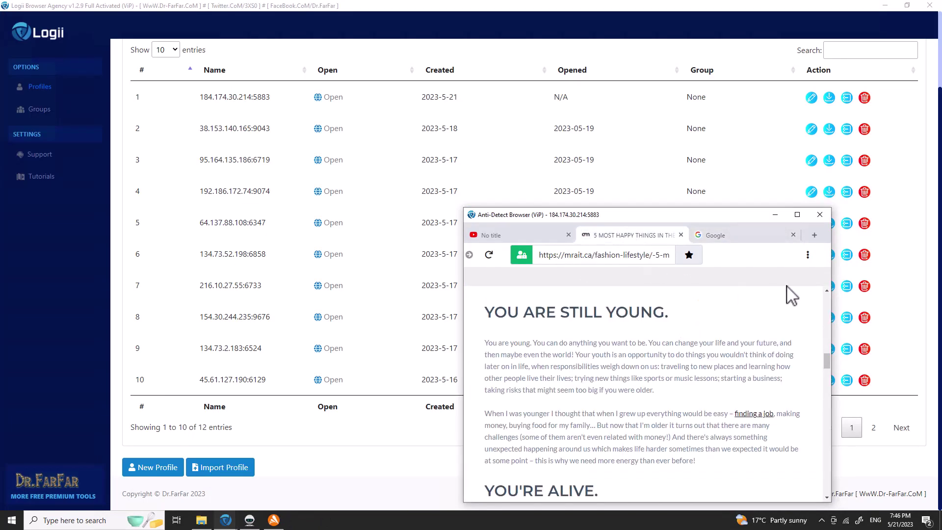
left_click(632, 255)
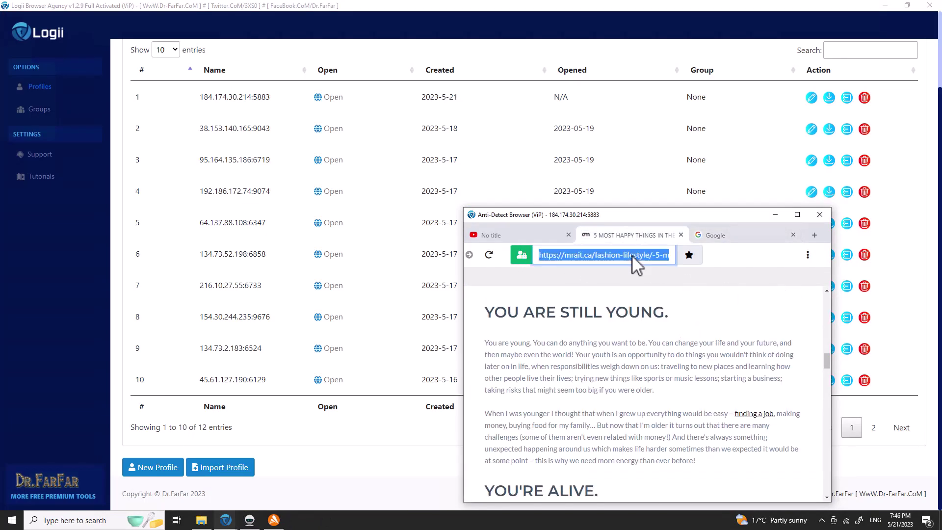
left_click(775, 214)
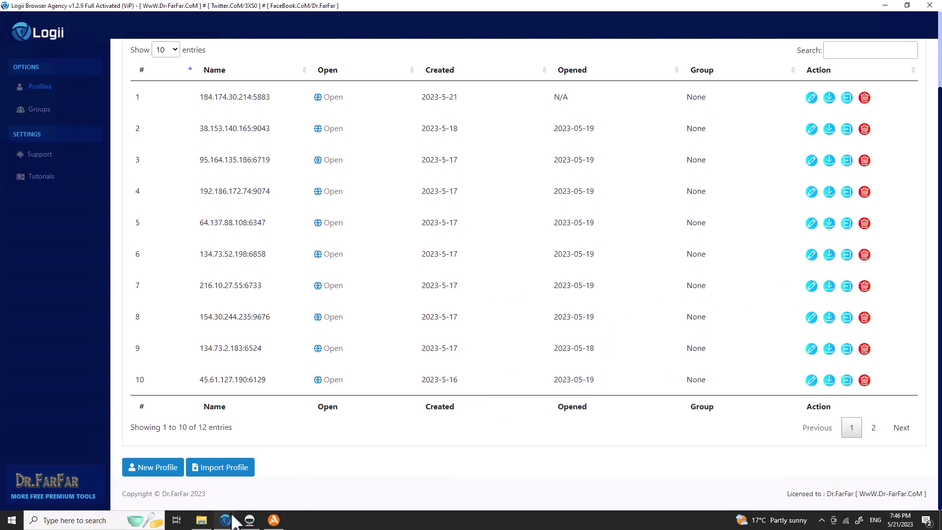
Bring up the 38.153.140.165 profile browser and open a new tab.
mouse_move(226, 520)
left_click(299, 488)
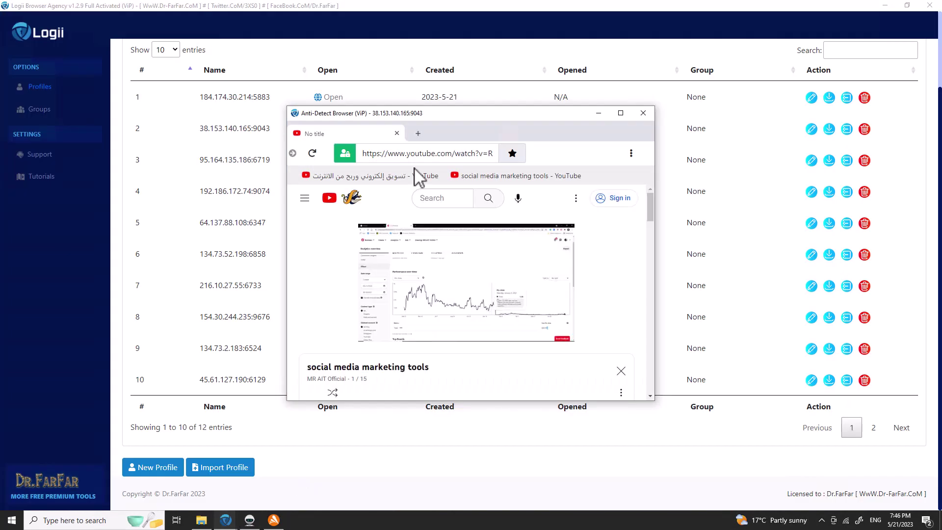
left_click(418, 135)
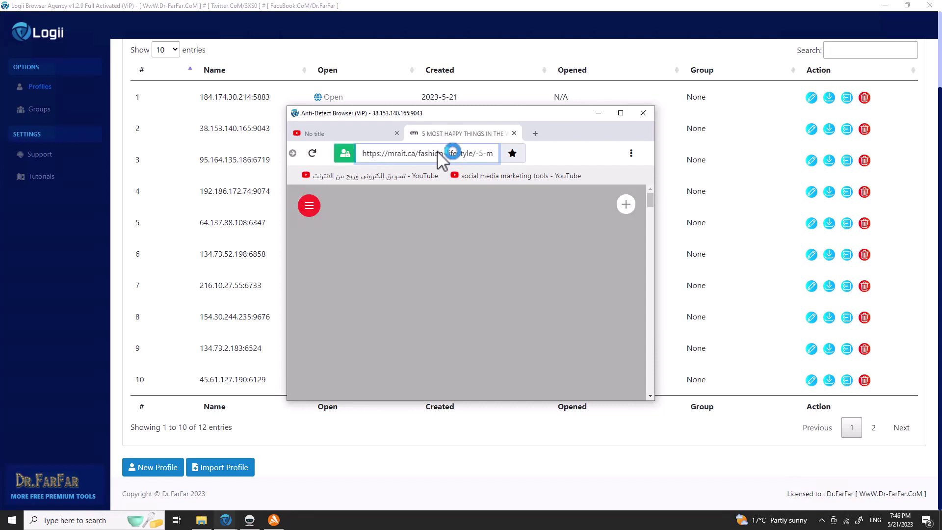
Paste the mrait.ca article address in the 134.73.52.198 browser and bookmark the page.
mouse_move(249, 518)
left_click(353, 470)
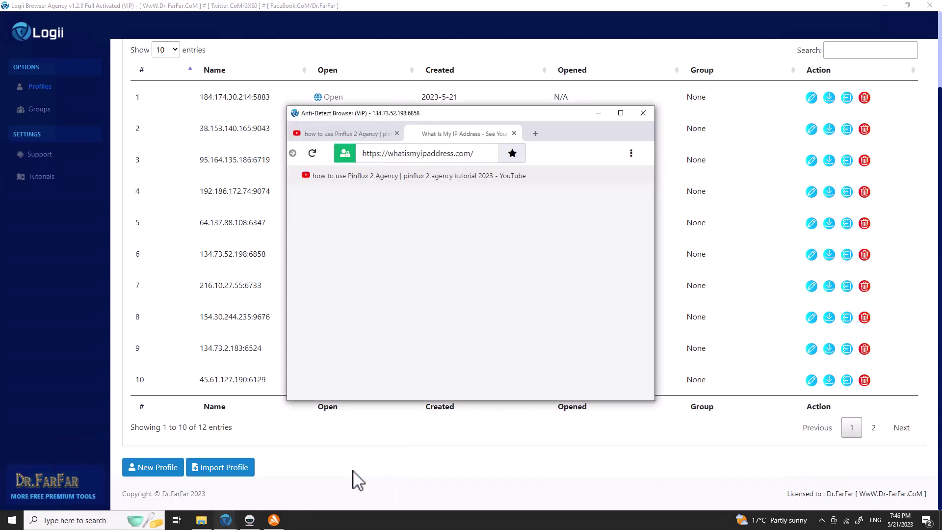
left_click(535, 134)
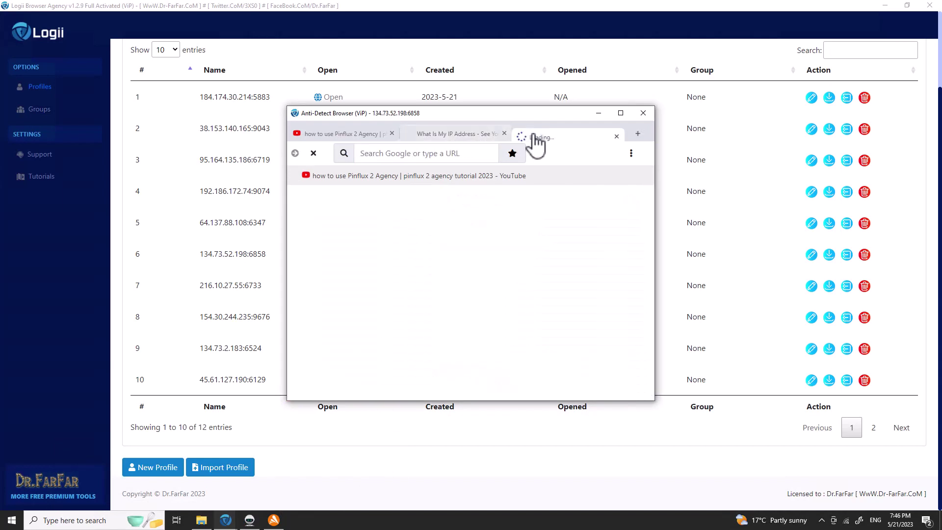
left_click(447, 152)
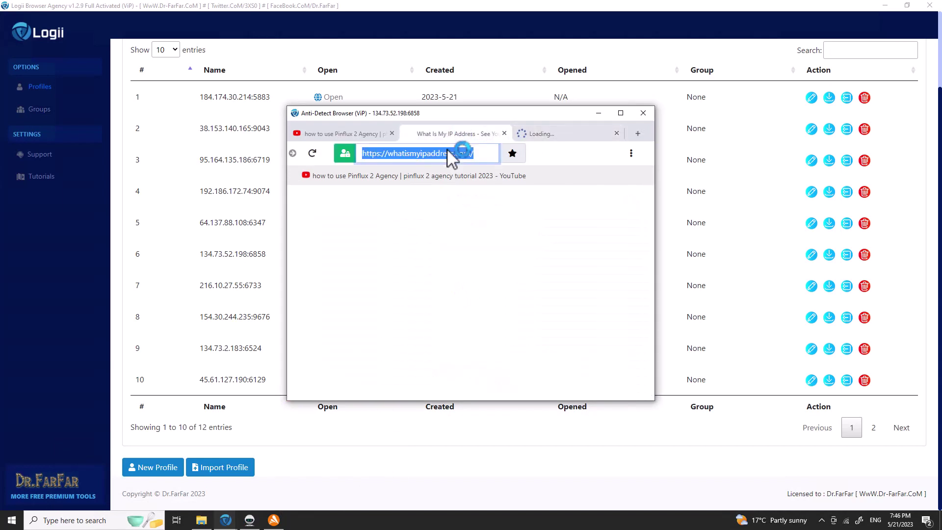
key("ctrl+v")
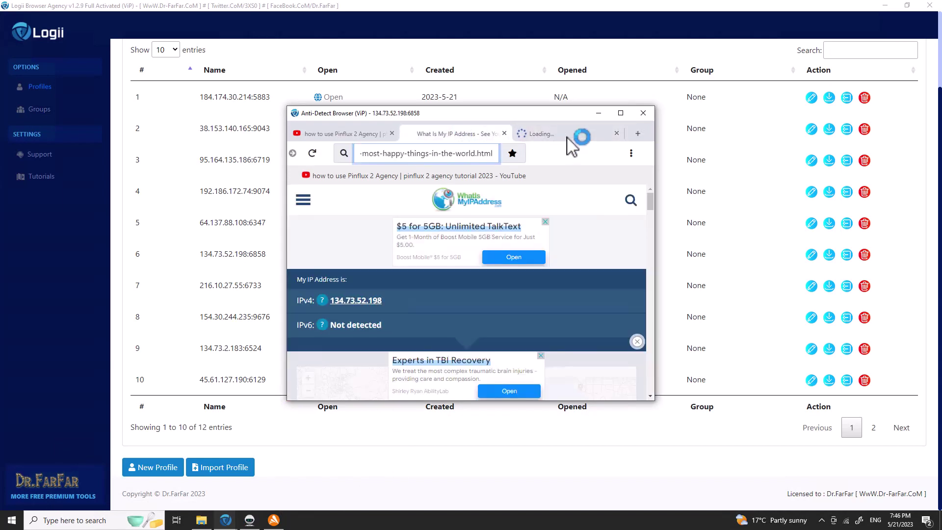
left_click(617, 133)
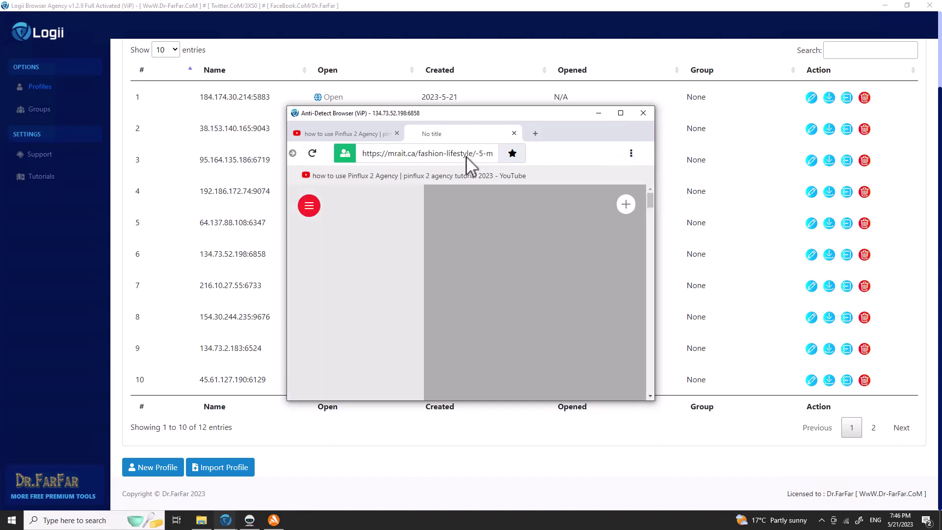
left_click(512, 153)
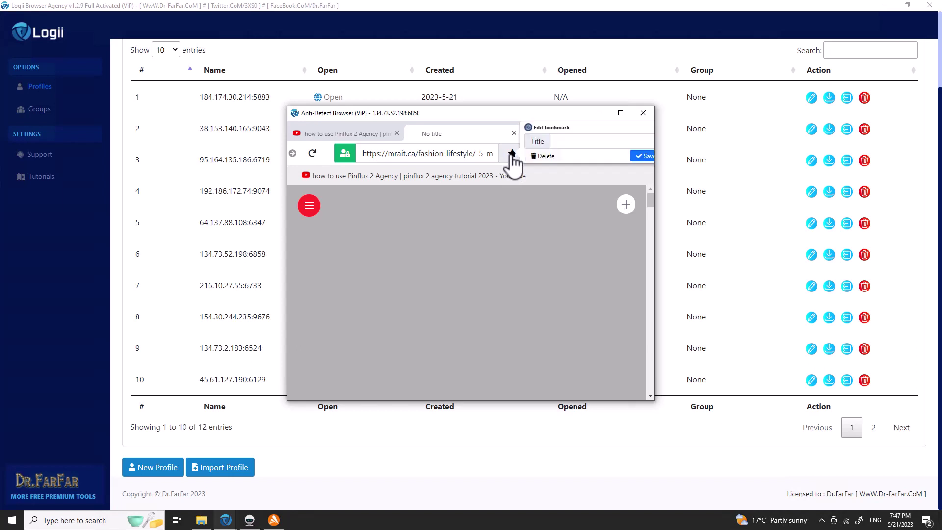
left_click(644, 156)
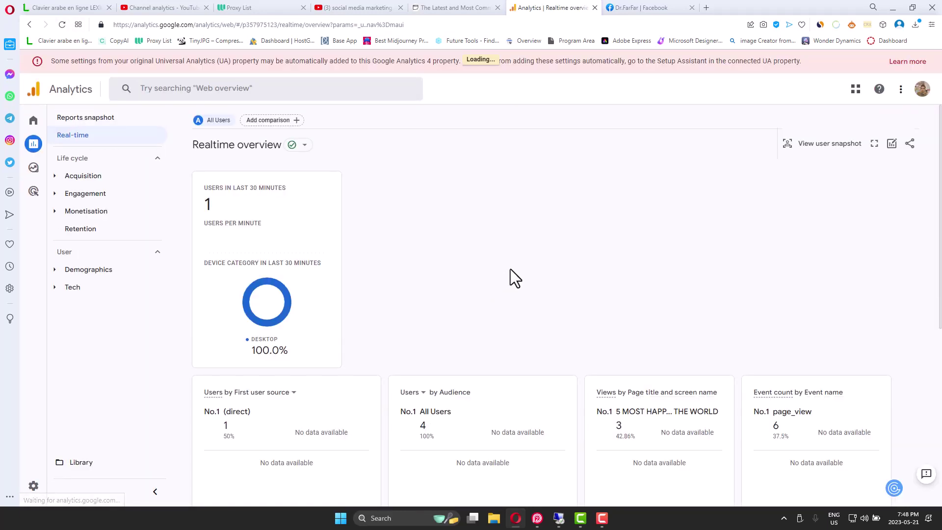
Scroll the realtime overview to inspect 4 users and 3 views of the happy-things post.
scroll(740, 388, "down", 2)
left_click_drag(728, 377, 714, 370)
scroll(723, 370, "up", 2)
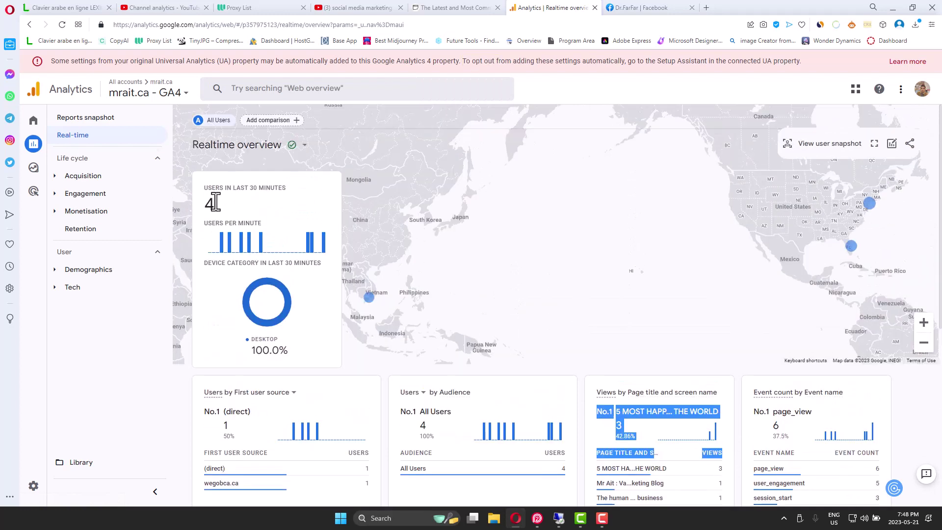
scroll(452, 210, "down", 4)
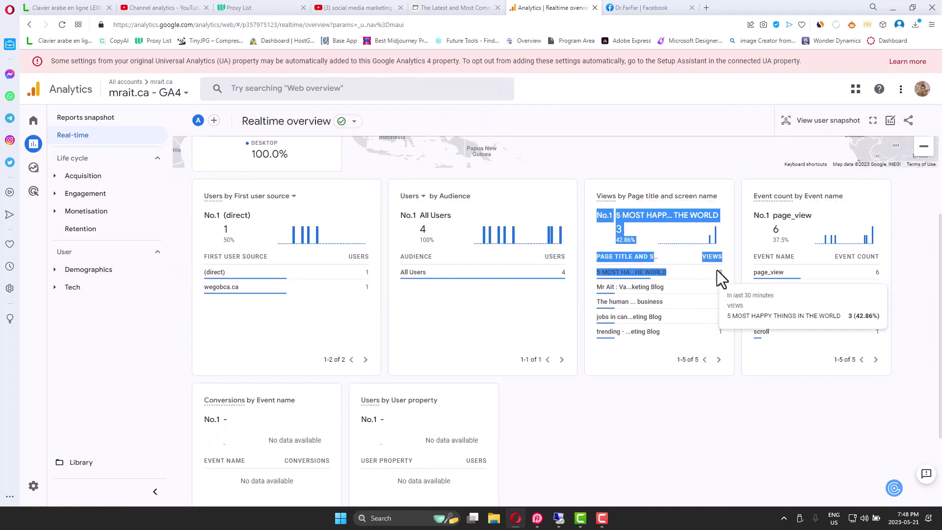
left_click(658, 269)
scroll(539, 269, "up", 4)
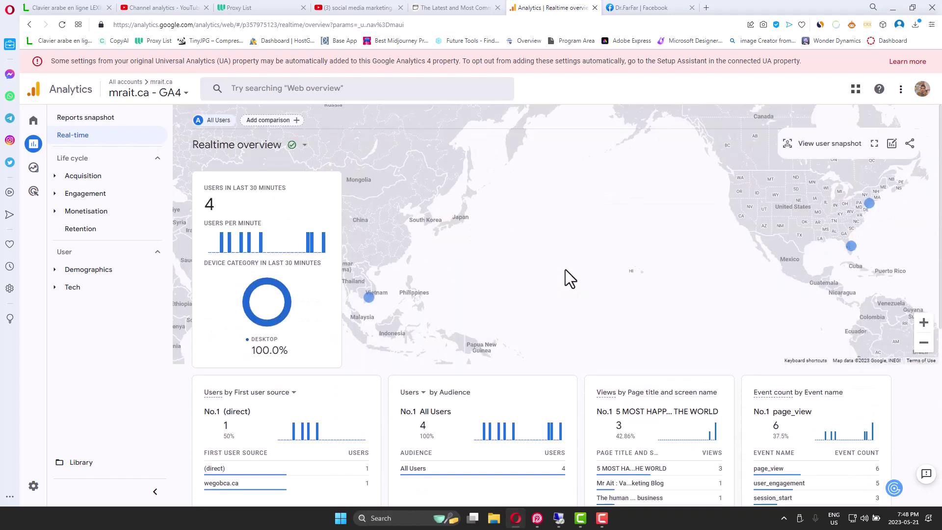
scroll(565, 266, "down", 4)
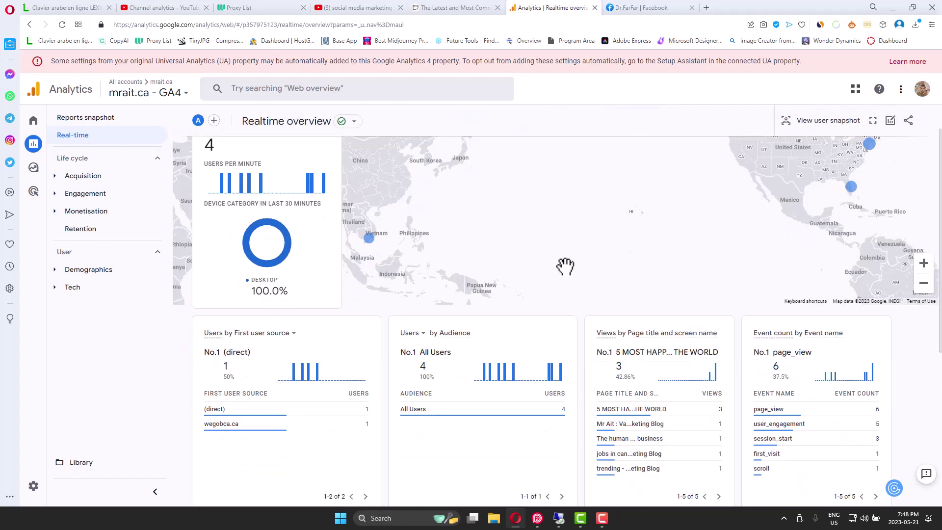
scroll(681, 237, "up", 4)
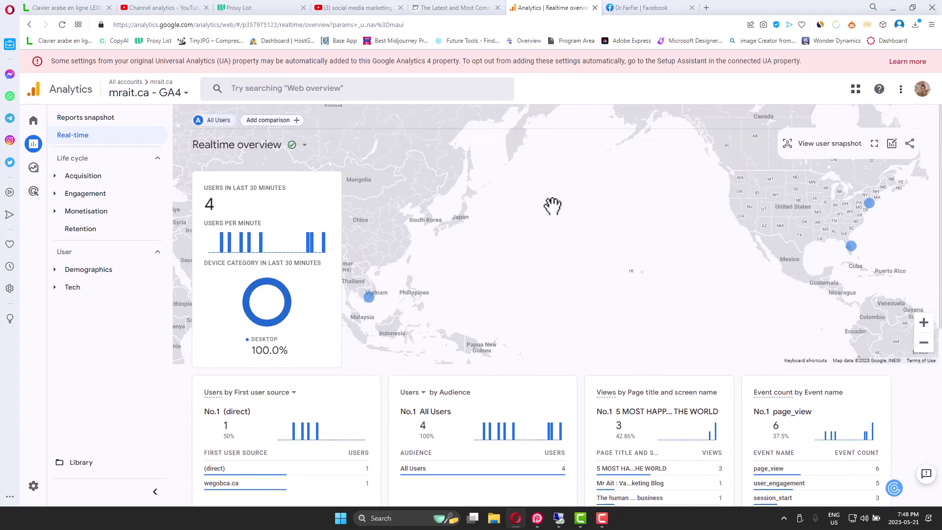
Look over Opera's user-agent list and Facebook page tabs, then return to the remote Logii session.
left_click(429, 8)
scroll(338, 169, "up", 7)
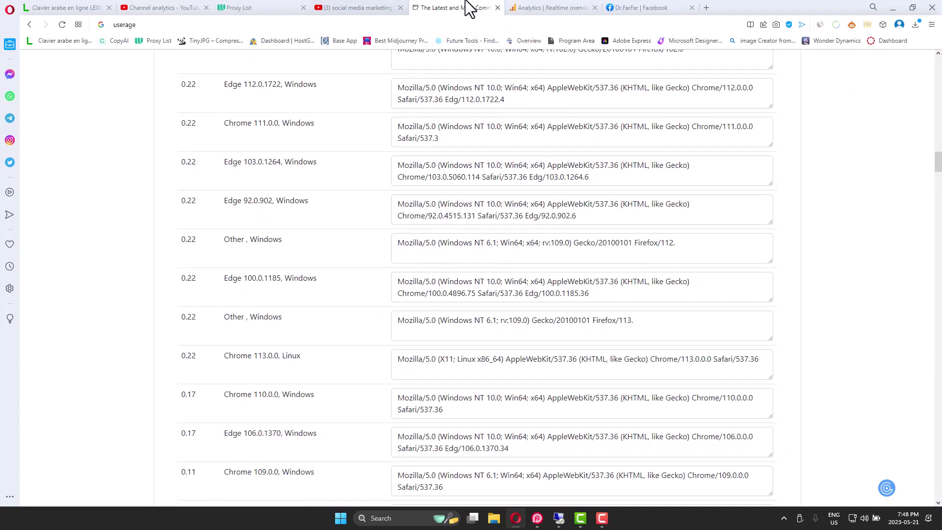
left_click(658, 7)
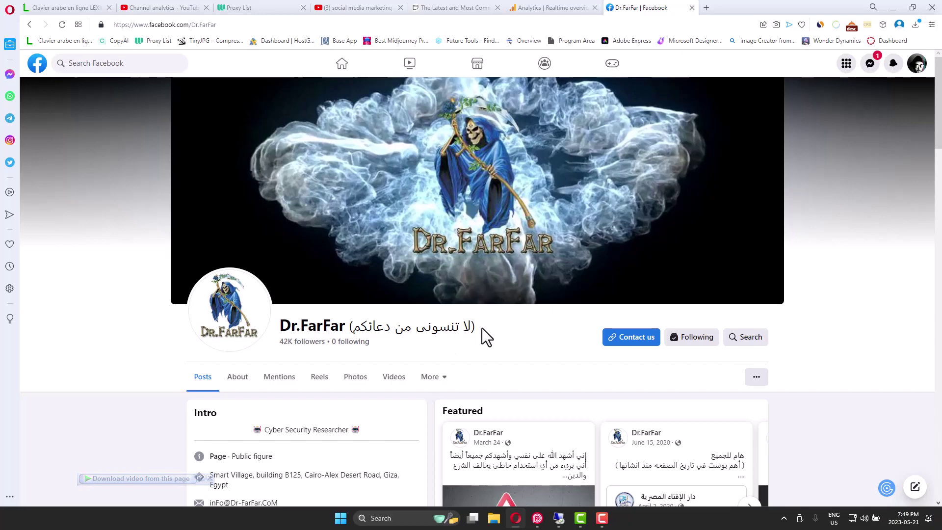
left_click(558, 518)
scroll(593, 202, "down", 5)
Minimize the 134.73.52.198 profile browser so the 38.153.140.165 profile's mrait.ca article is in front.
scroll(648, 235, "down", 5)
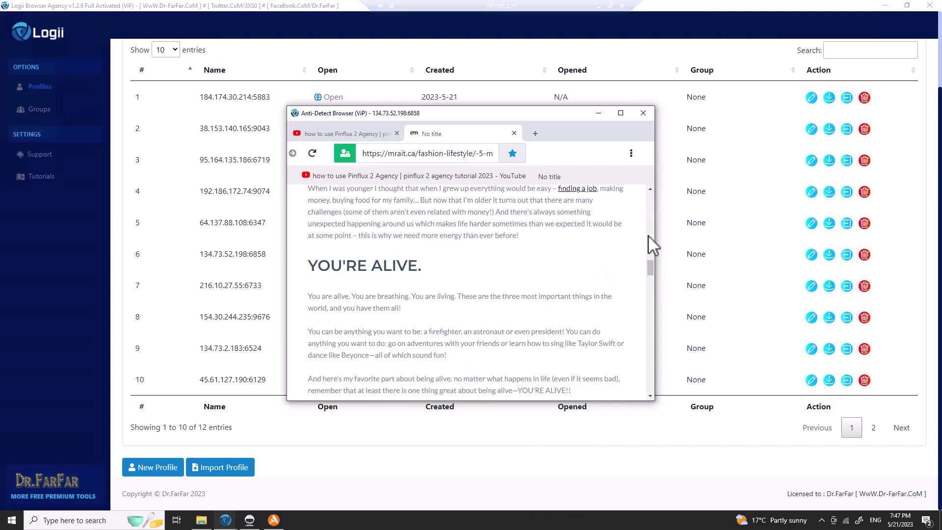
left_click(599, 113)
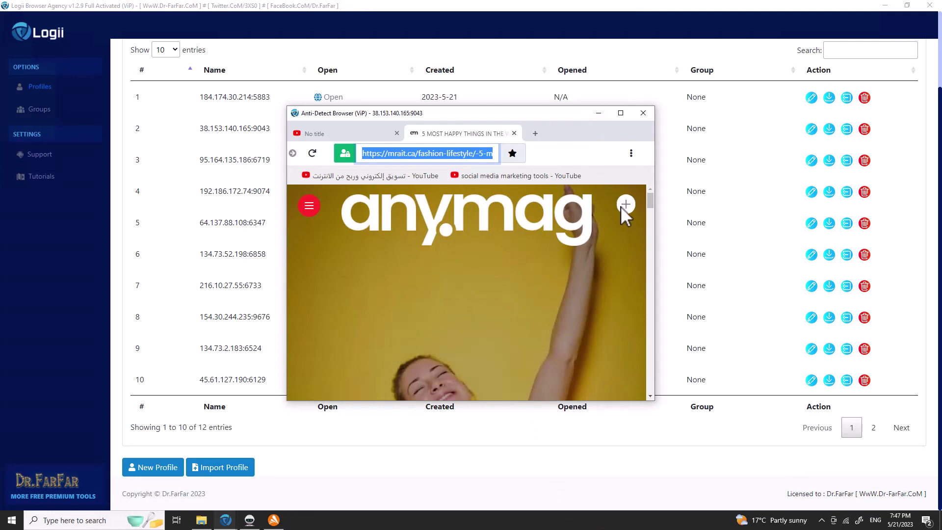